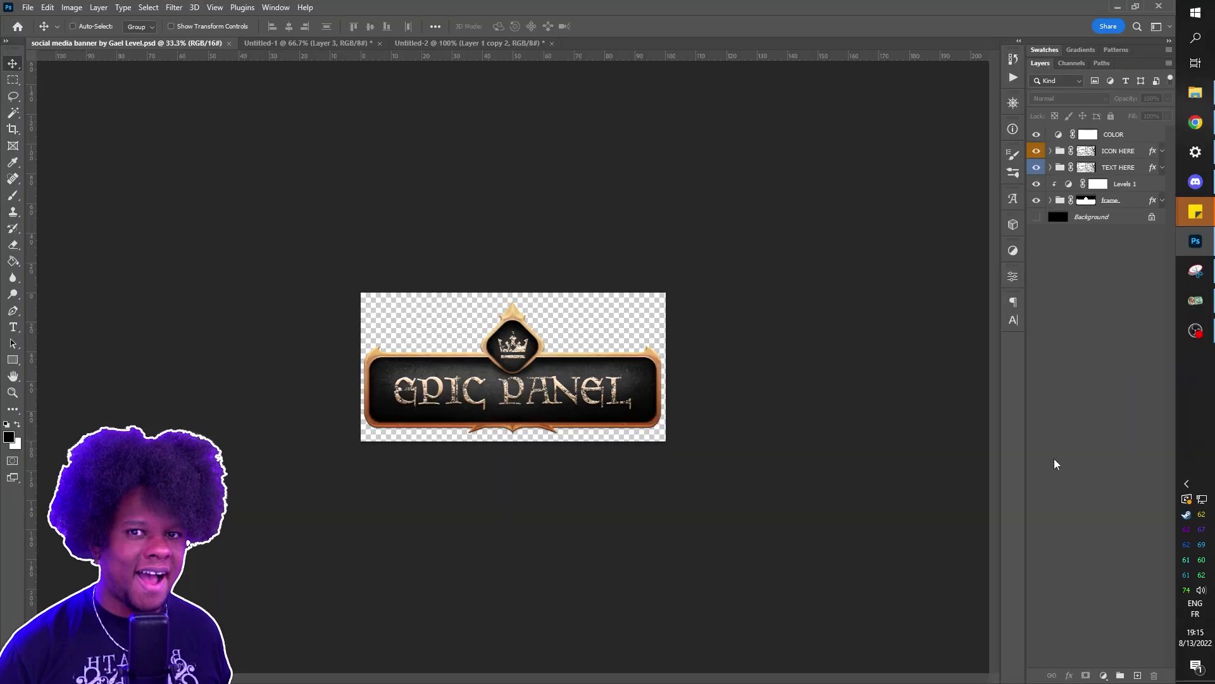
# Step: Zoom in and replace the panel's EPIC PANEL text with the new wording POOP
pyautogui.hotkey('ctrl', '+')
pyautogui.hotkey('ctrl', '+')
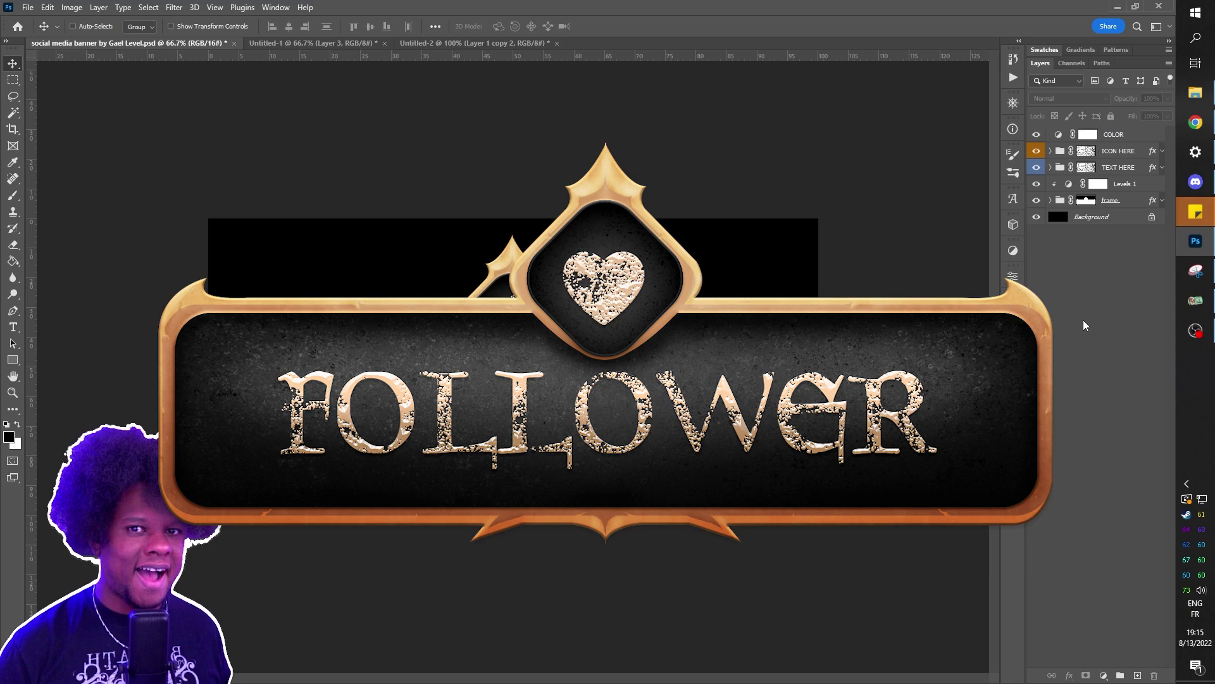
pyautogui.click(1050, 167)
pyautogui.doubleClick(1069, 186)
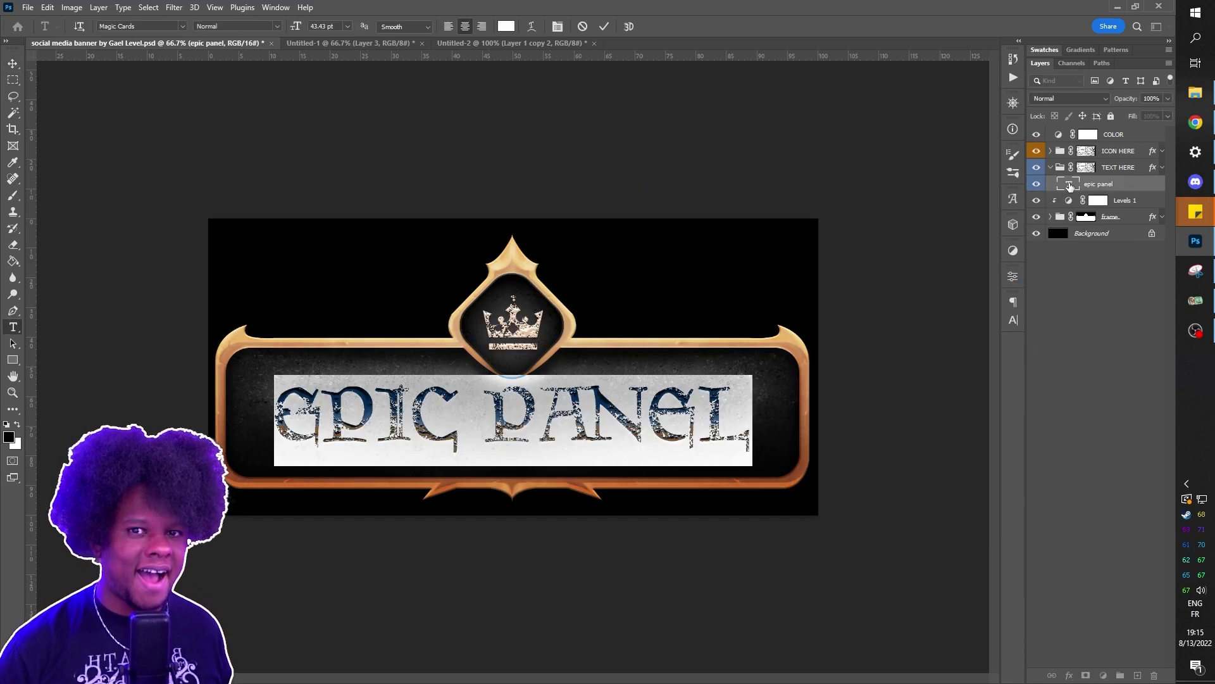
pyautogui.write('po')
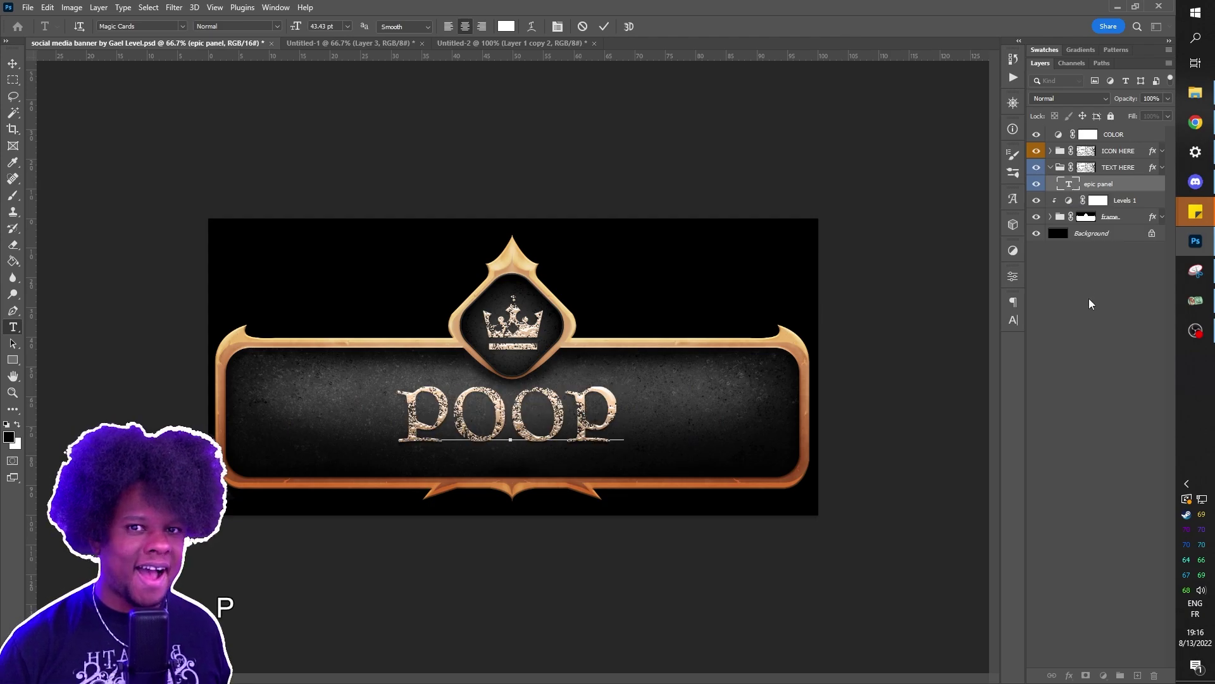
pyautogui.hotkey('ctrl', 'Return')
# Step: In the ICON HERE group, hide the crown subscribe icon and toggle the YouTube icon layer
pyautogui.press('v')
pyautogui.click(1050, 151)
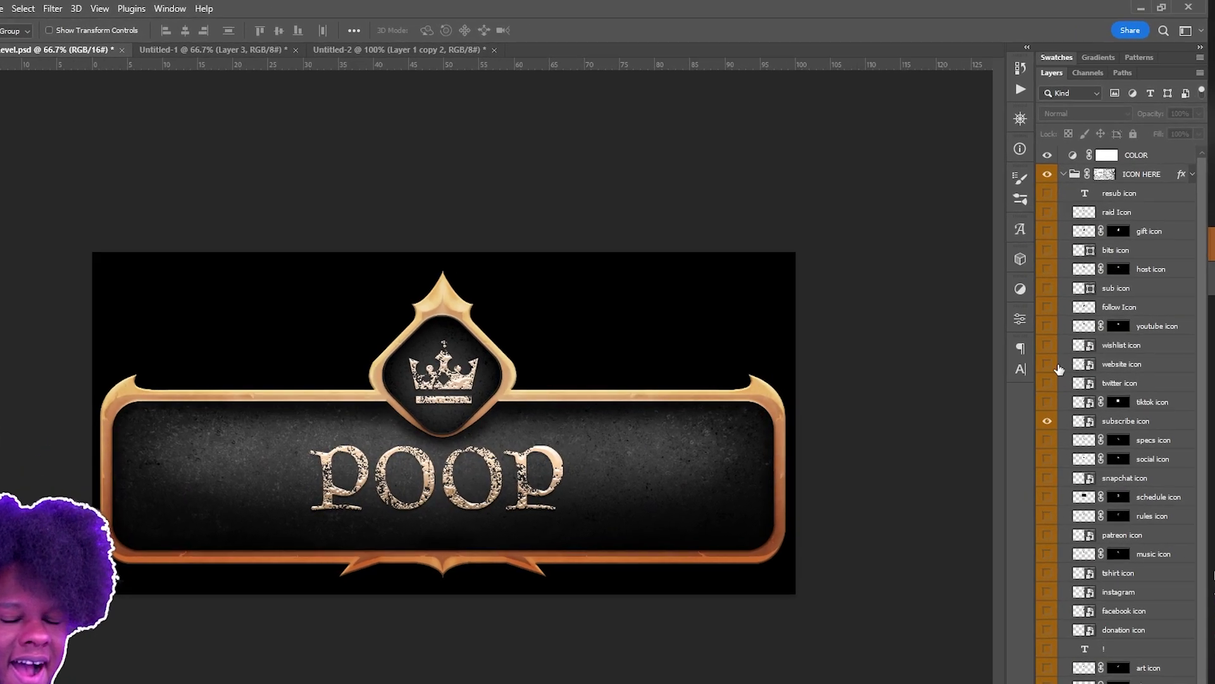
pyautogui.click(1039, 383)
pyautogui.click(1040, 296)
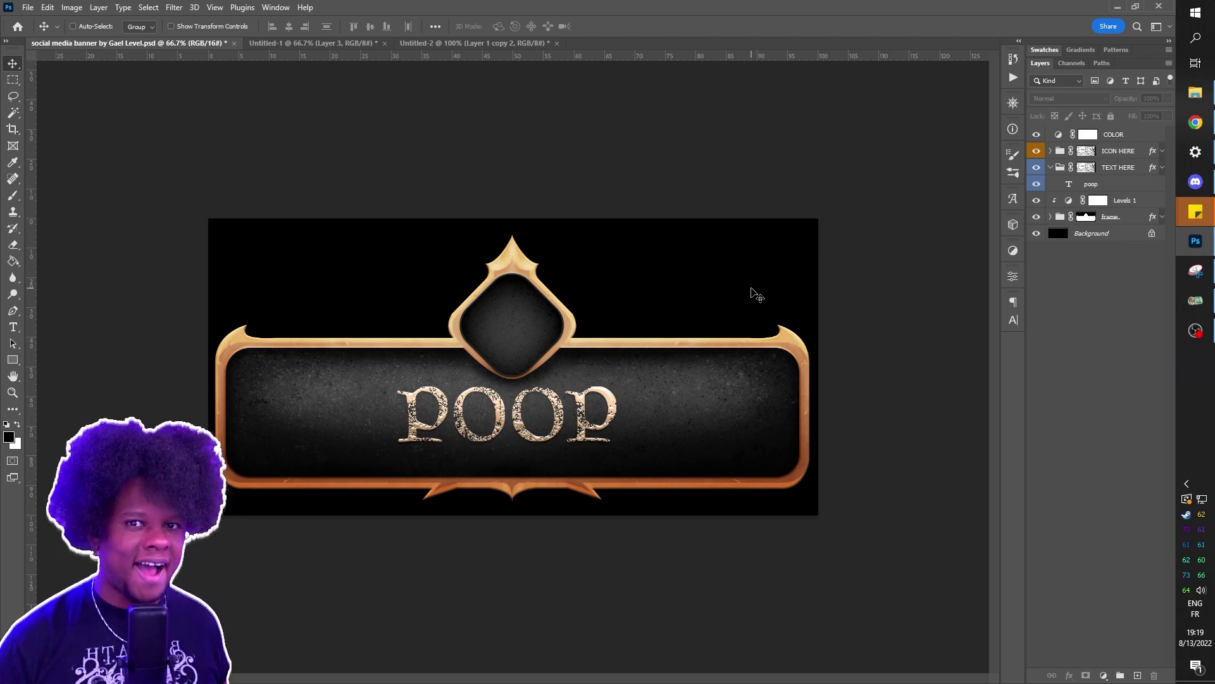
# Step: Switch to Photopea in the browser, then over to the PNG folder in File Explorer
pyautogui.hotkey('alt', 'Tab')
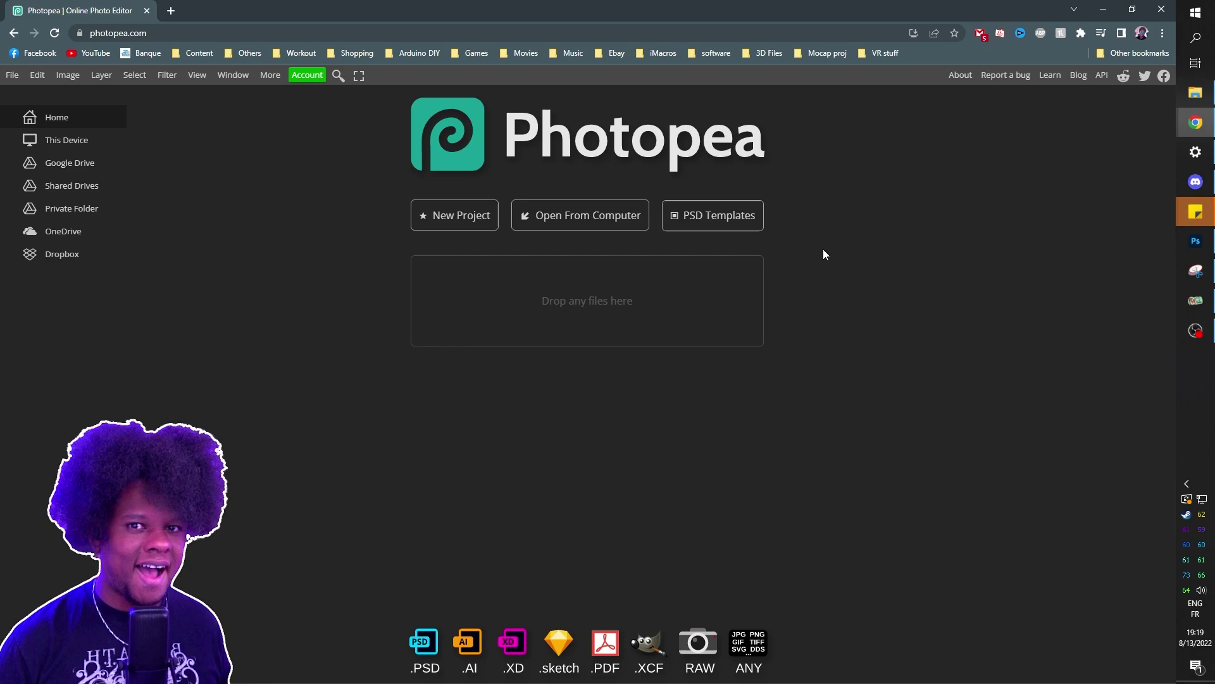
pyautogui.hotkey('alt', 'Tab')
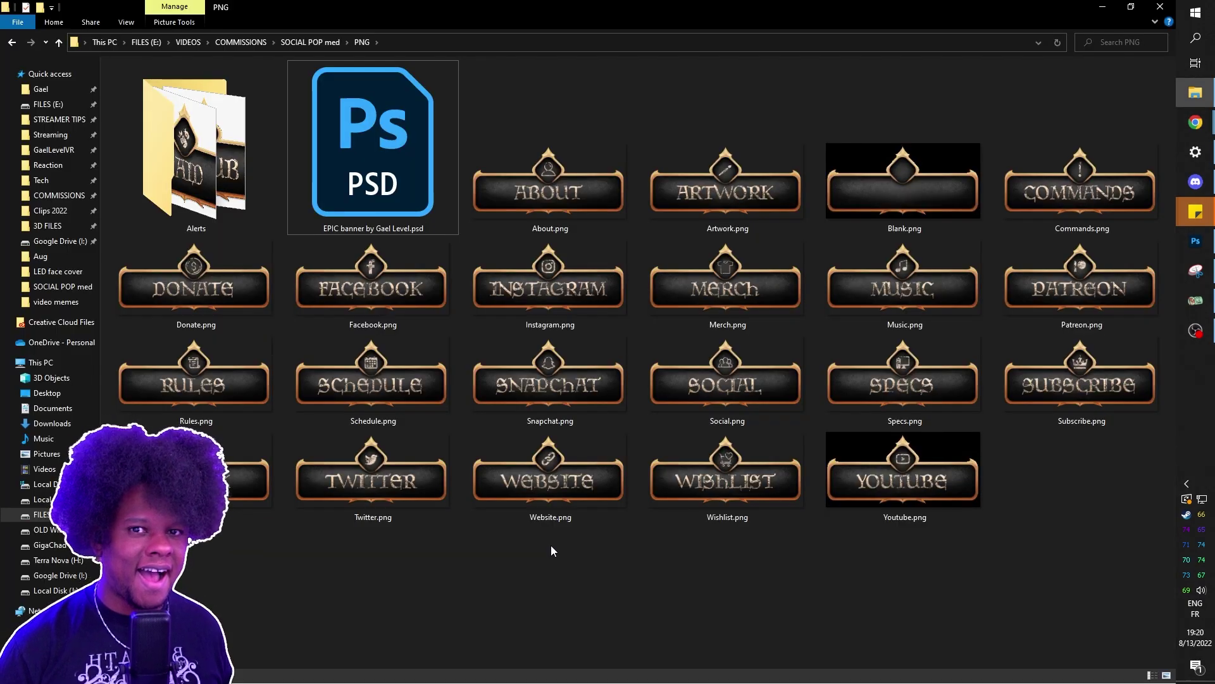
# Step: Select the EPIC banner PSD in the PNG folder
pyautogui.click(342, 129)
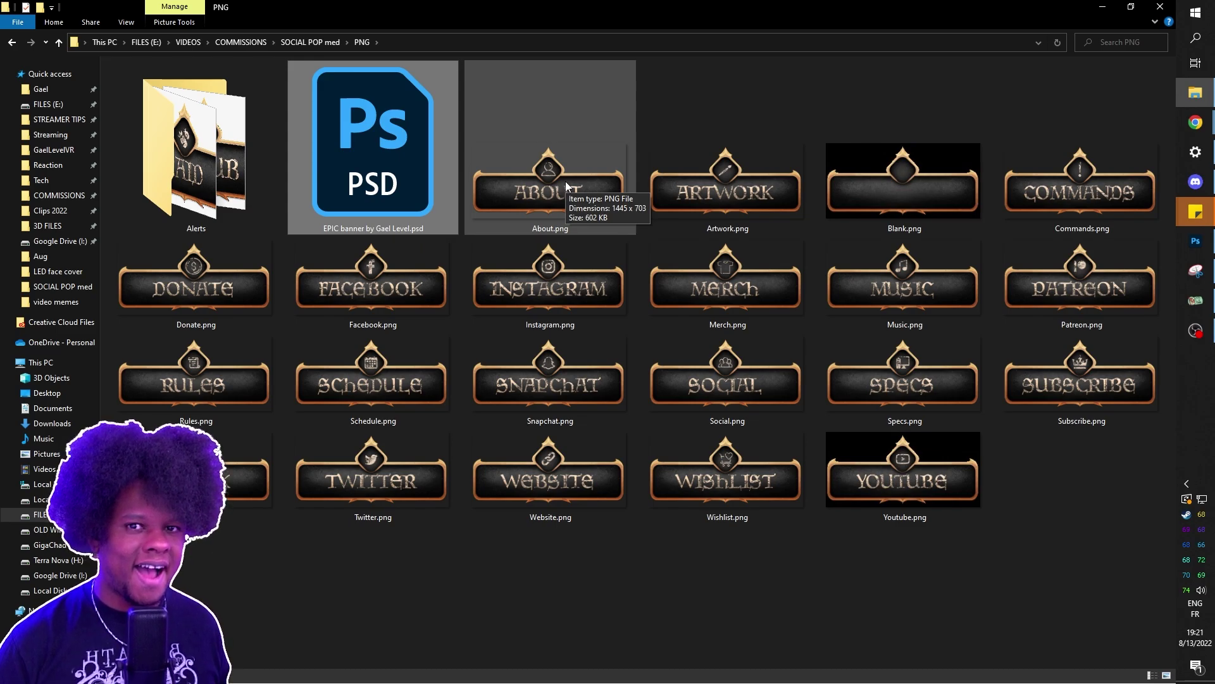
# Step: Open About.png in Photos and page forward through the panel images to Youtube.png
pyautogui.doubleClick(552, 201)
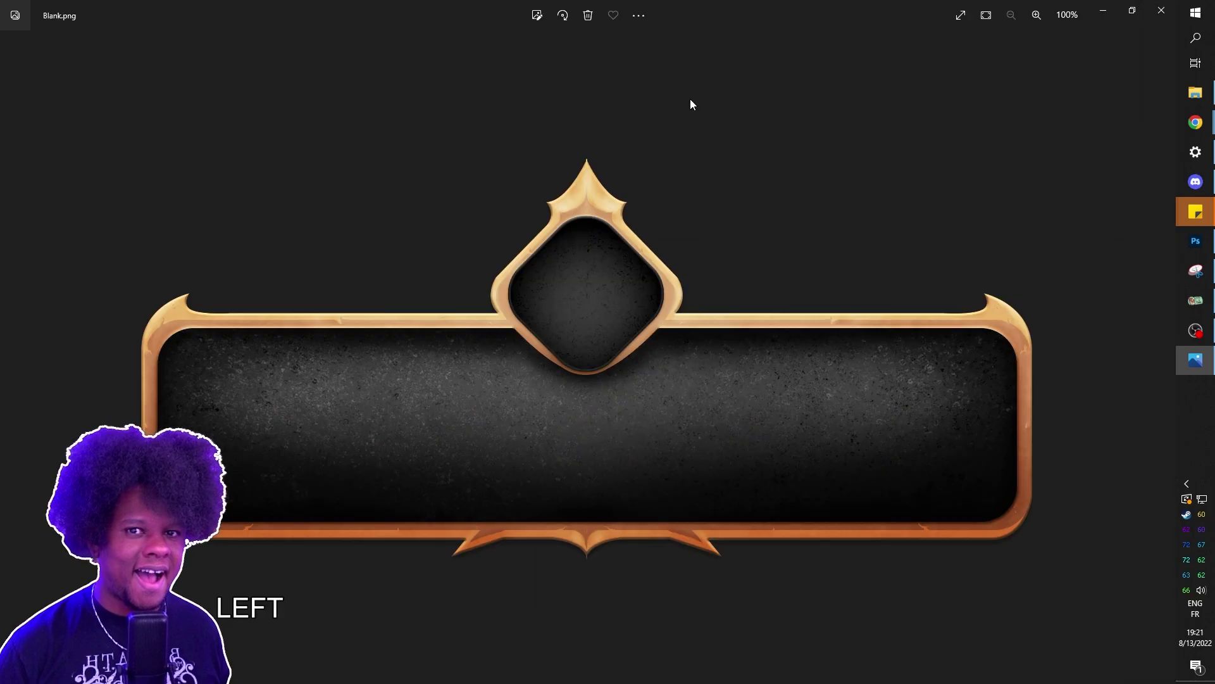
pyautogui.press('Right')
pyautogui.press('Right')
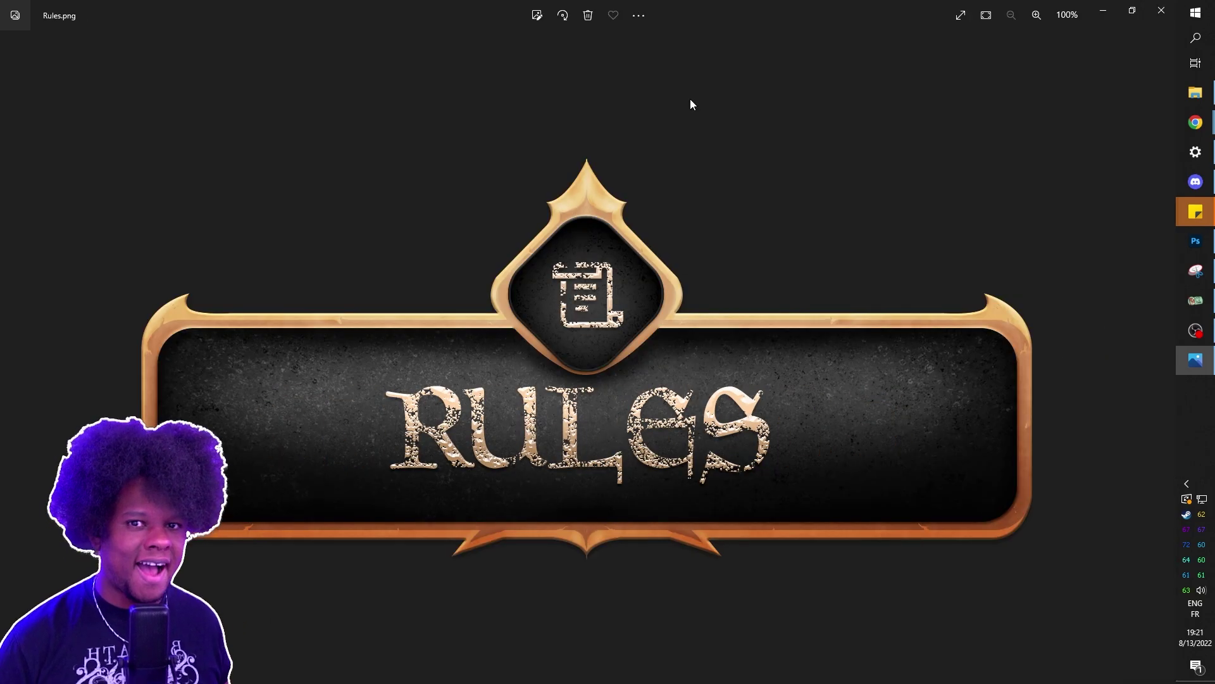
pyautogui.press('Right')
pyautogui.press('Right')
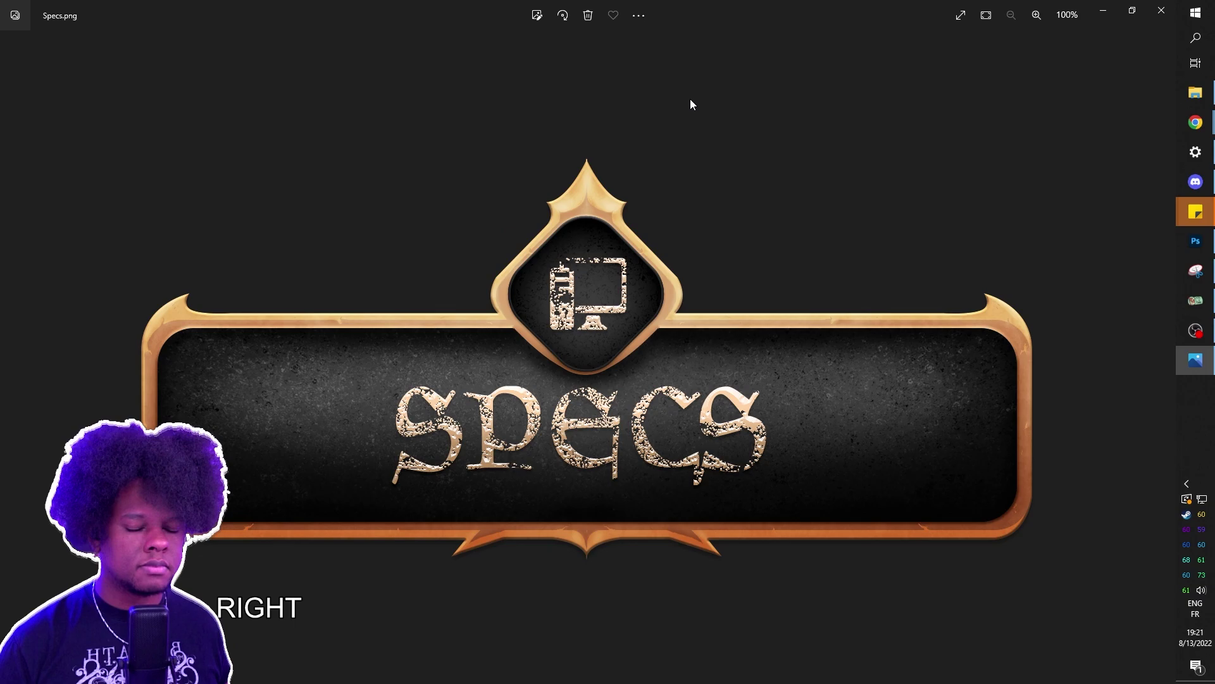
pyautogui.press('Right')
pyautogui.press('Right')
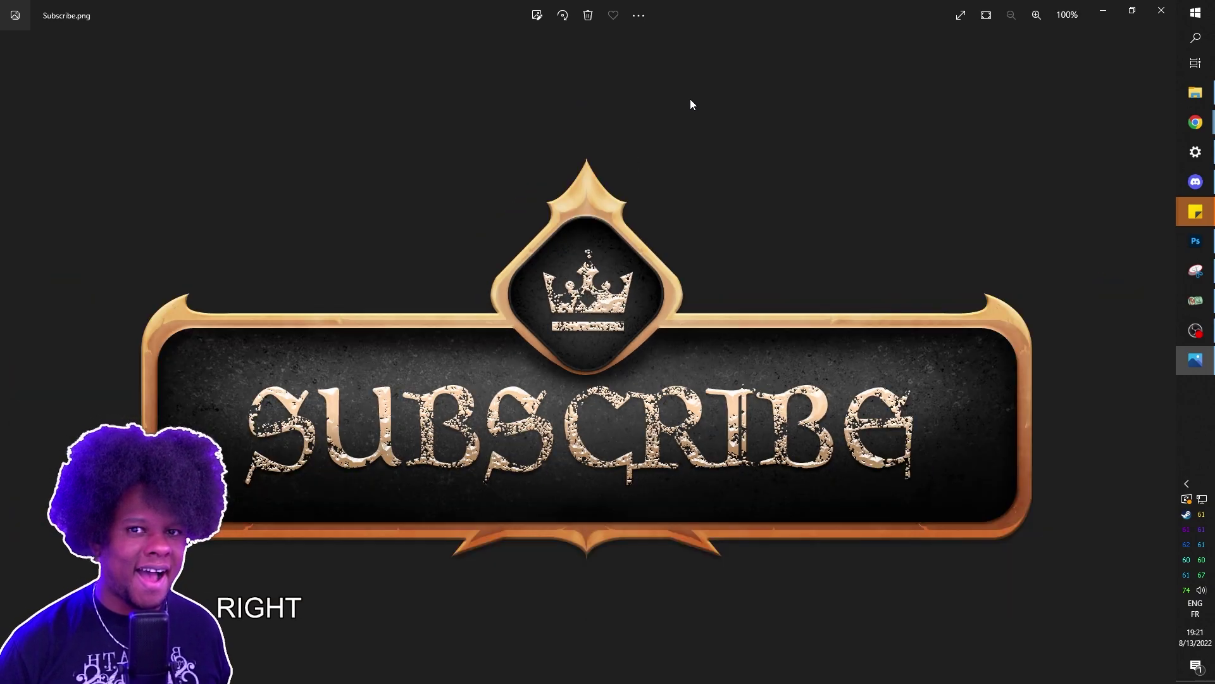
pyautogui.press('Right')
pyautogui.press('Right')
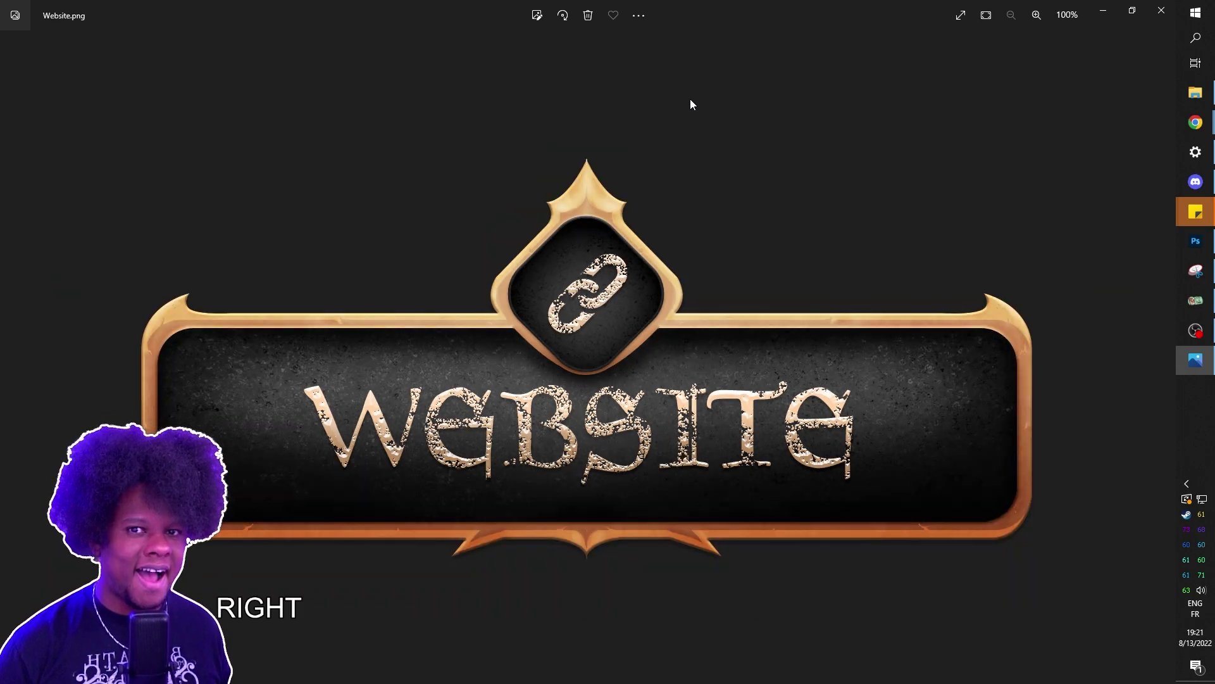
pyautogui.press('Right')
pyautogui.press('Right')
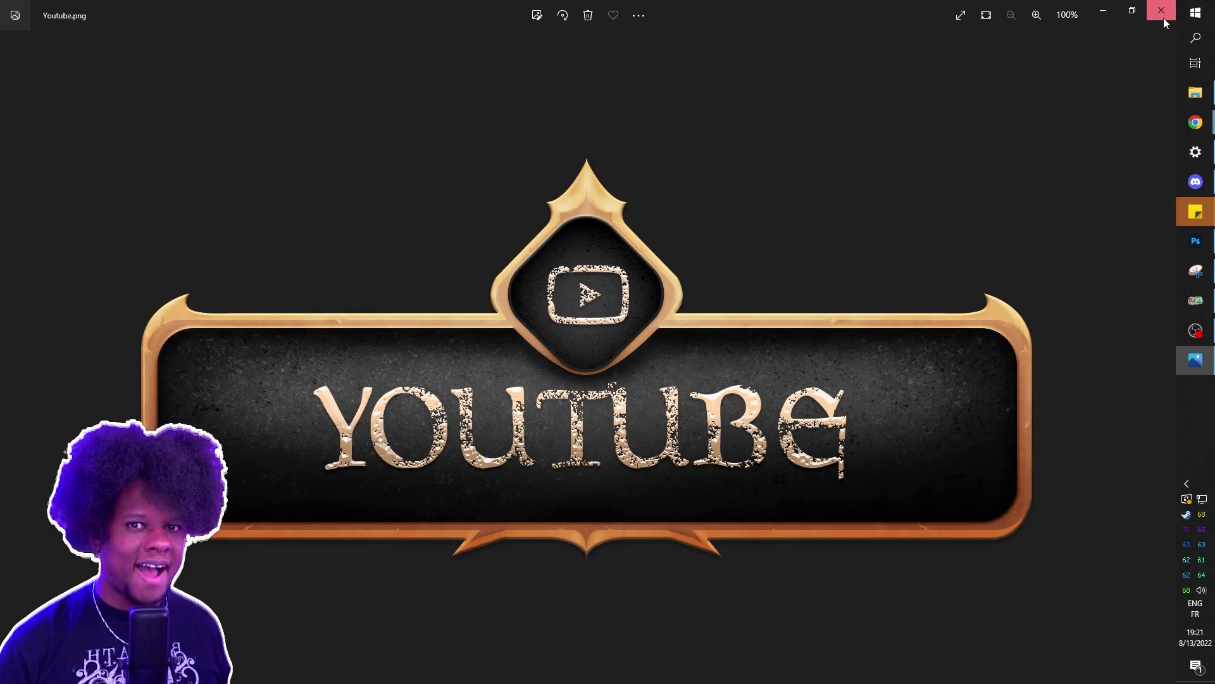
# Step: Open Alert_Bits.png from the Alerts folder, page through to Alert_Subscriber, then close Photos
pyautogui.click(1161, 10)
pyautogui.doubleClick(249, 169)
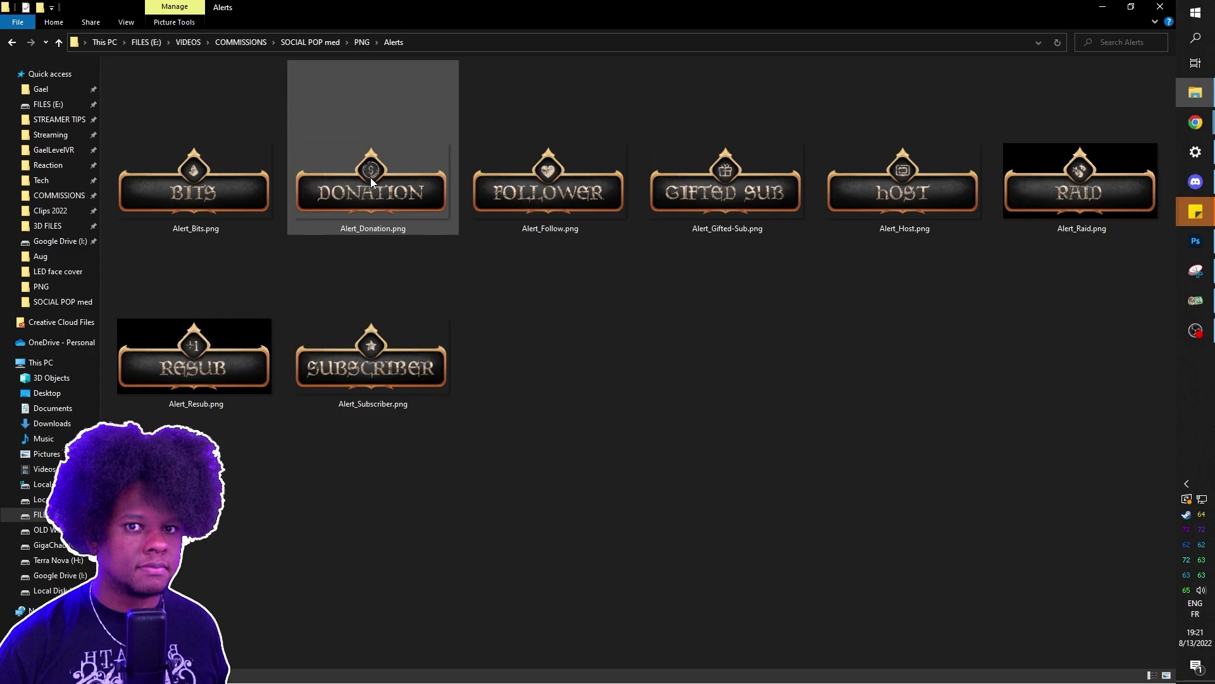
pyautogui.doubleClick(207, 188)
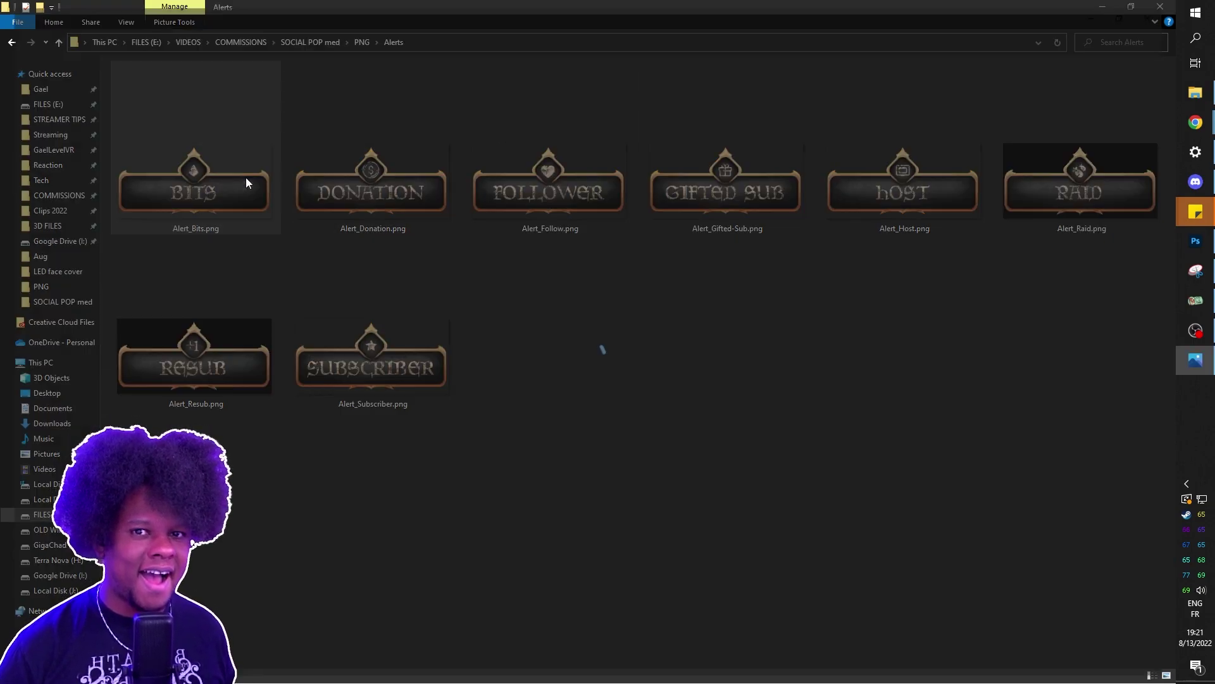
pyautogui.press('Right')
pyautogui.press('Right')
pyautogui.press('Right')
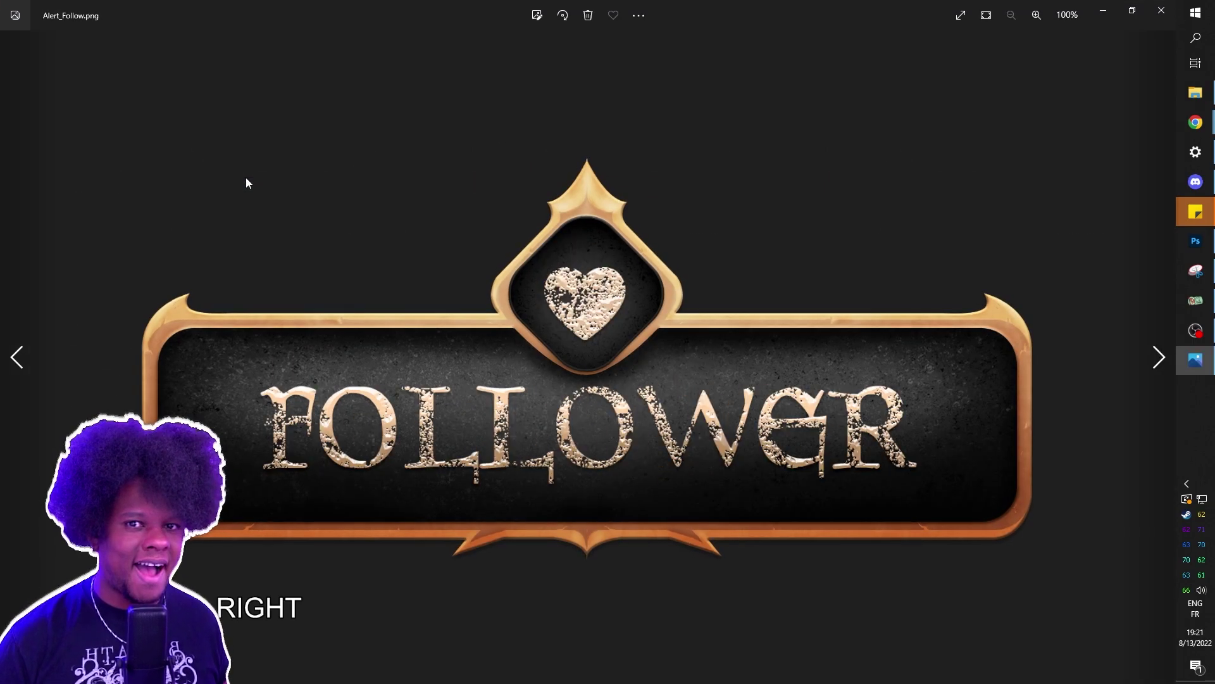
pyautogui.press('Right')
pyautogui.press('Right')
pyautogui.press('Right')
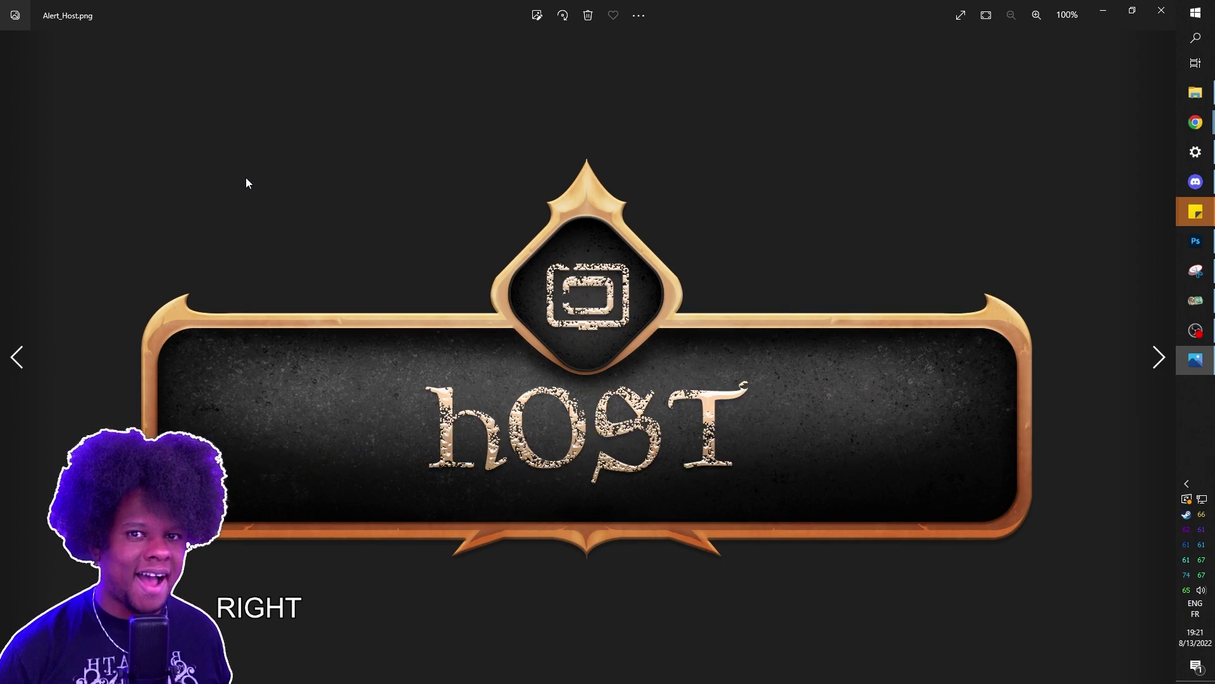
pyautogui.press('Right')
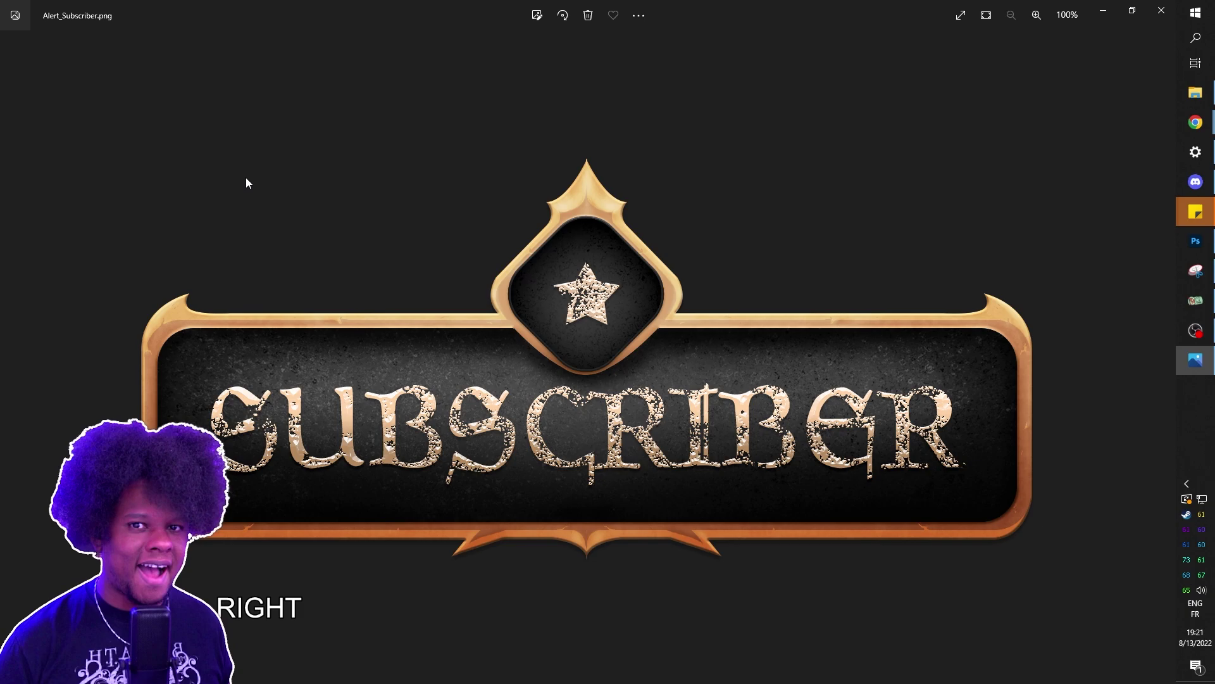
pyautogui.hotkey('alt', 'F4')
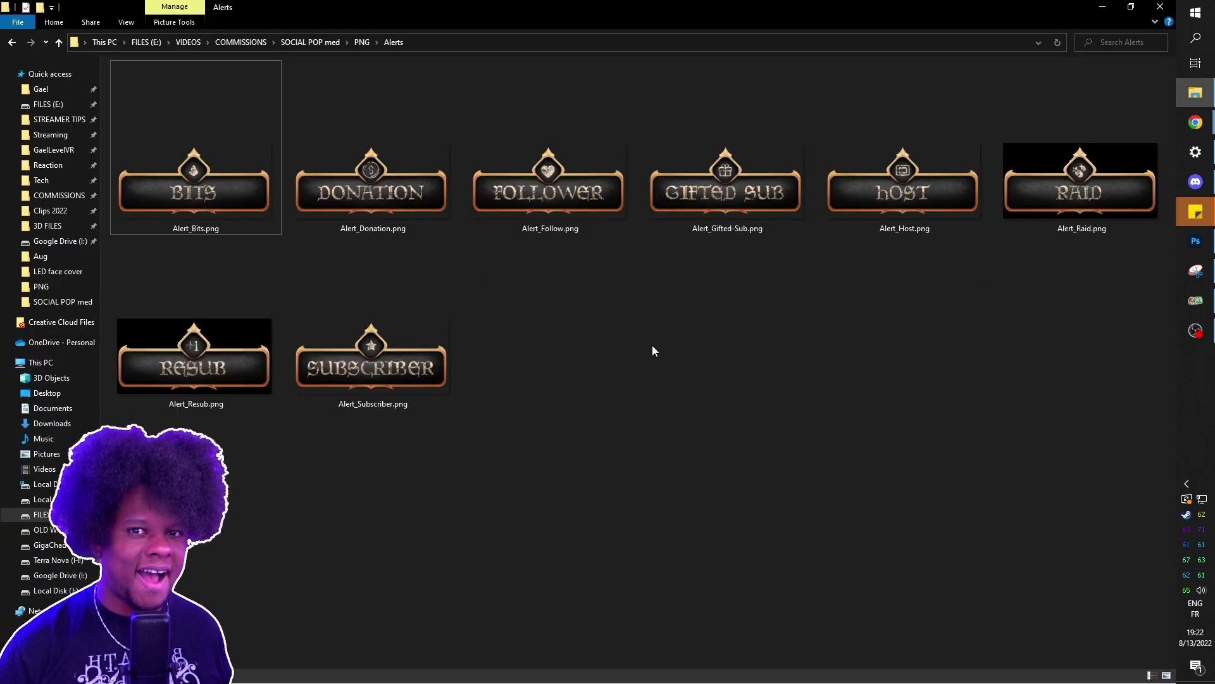
# Step: Go back up to the PNG folder via the Explorer breadcrumb
pyautogui.click(361, 43)
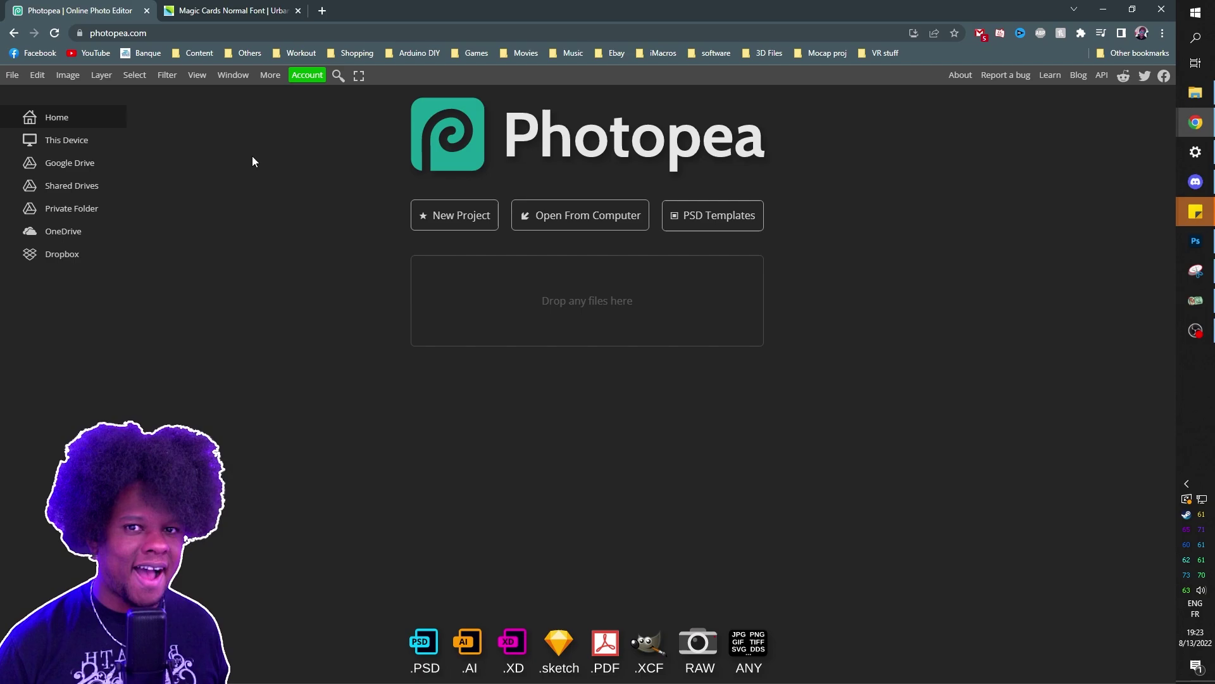
# Step: Bring up the Magic Cards Normal font page on urbanfonts.com and scroll down to its download
pyautogui.click(218, 18)
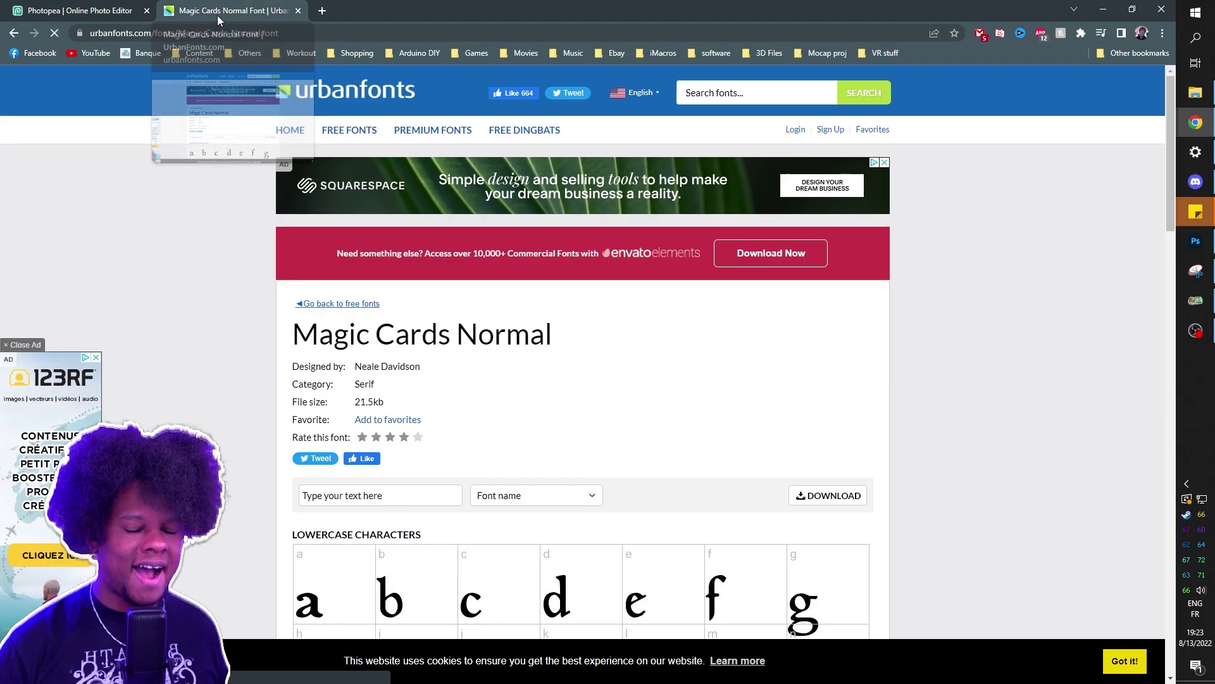
pyautogui.scroll(-1, 453, 255)
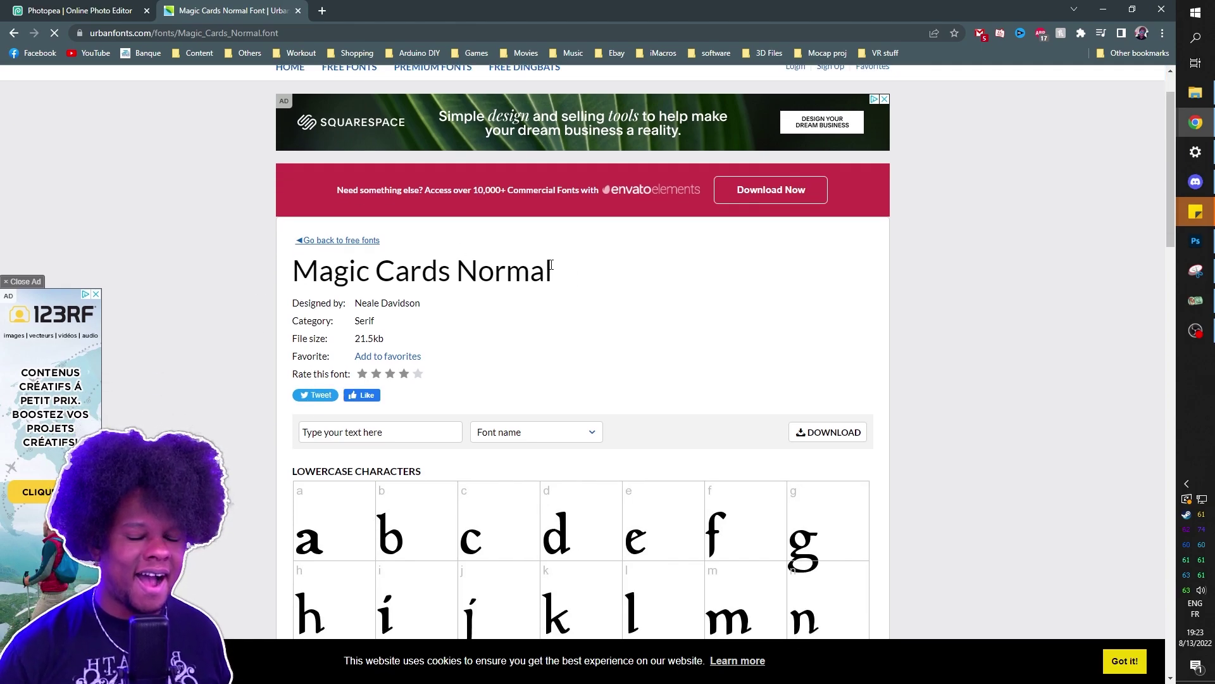
pyautogui.scroll(-3, 557, 262)
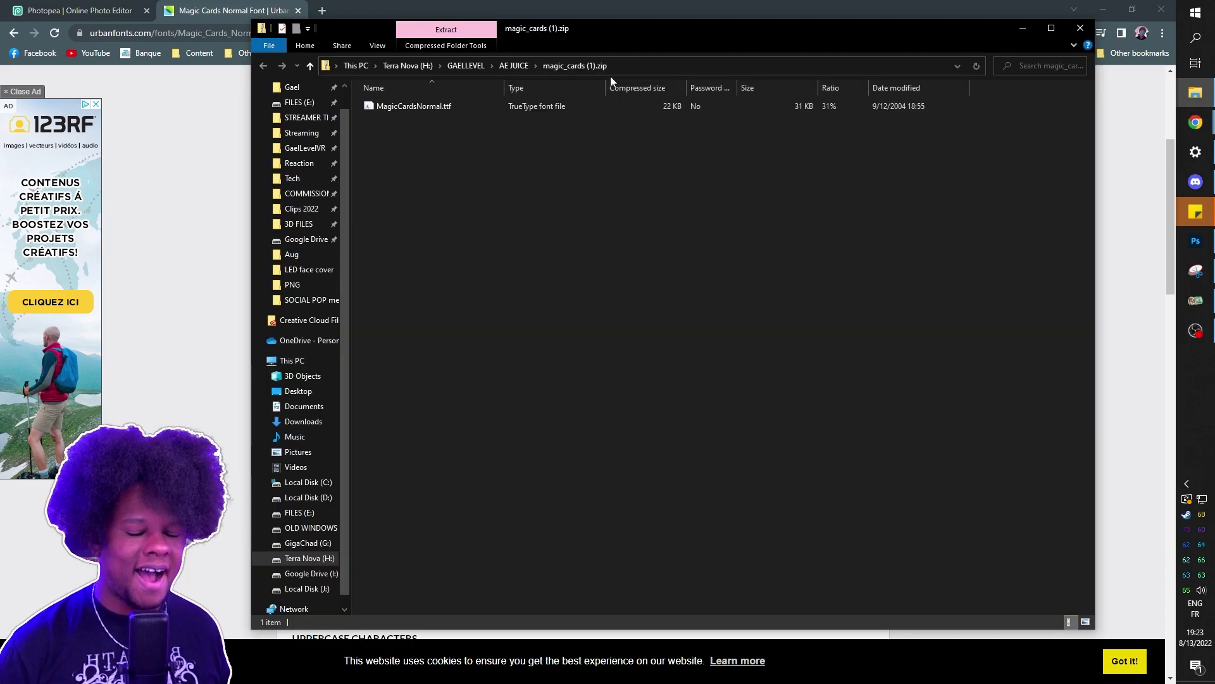
# Step: Extract the magic_cards zip into the FONTS folder and install the Magic Cards font
pyautogui.click(513, 66)
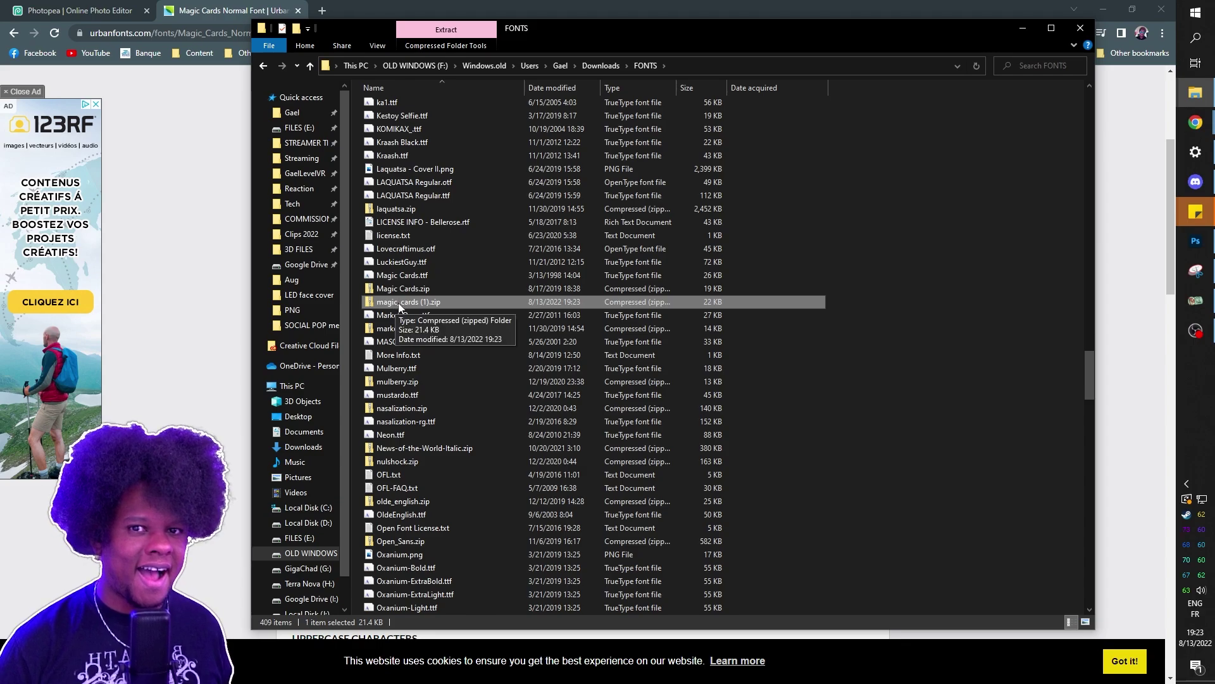
pyautogui.rightClick(398, 302)
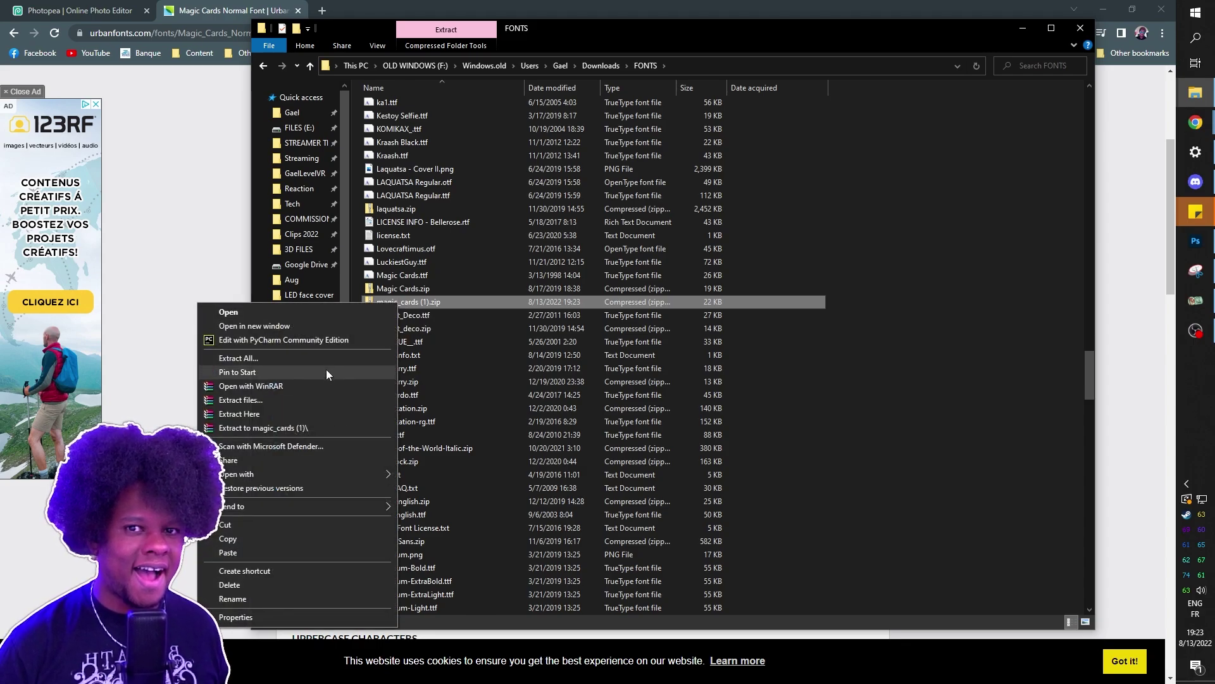
pyautogui.click(317, 413)
pyautogui.click(405, 275)
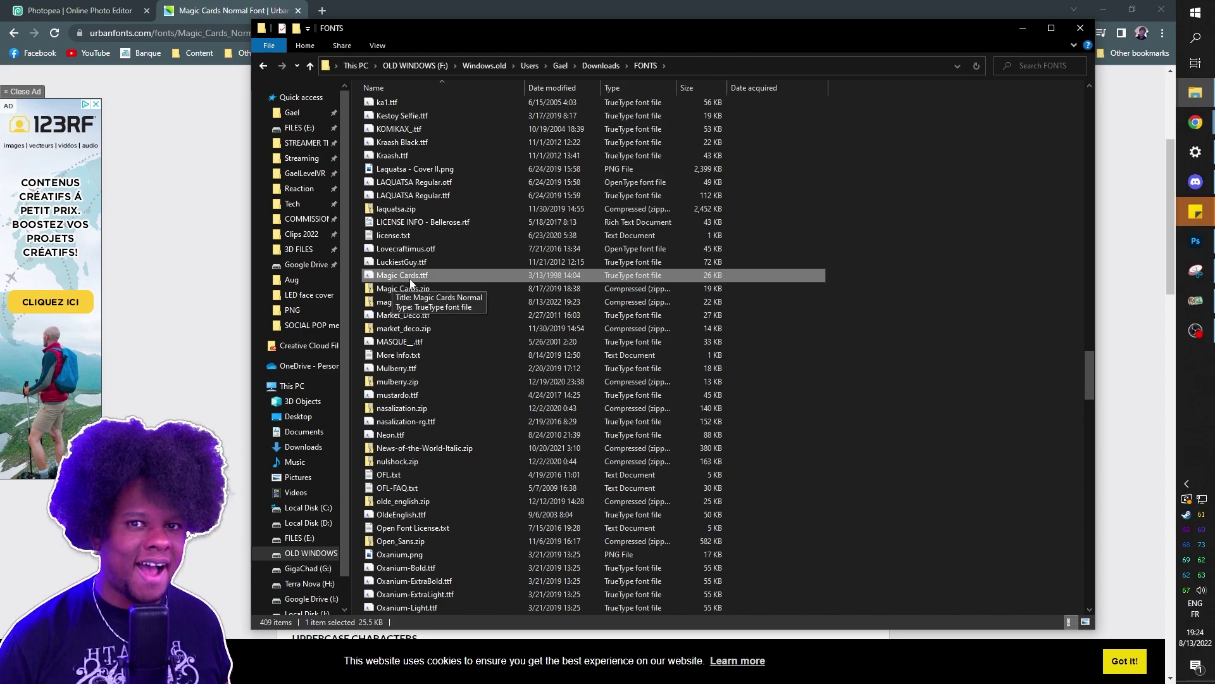
pyautogui.rightClick(413, 277)
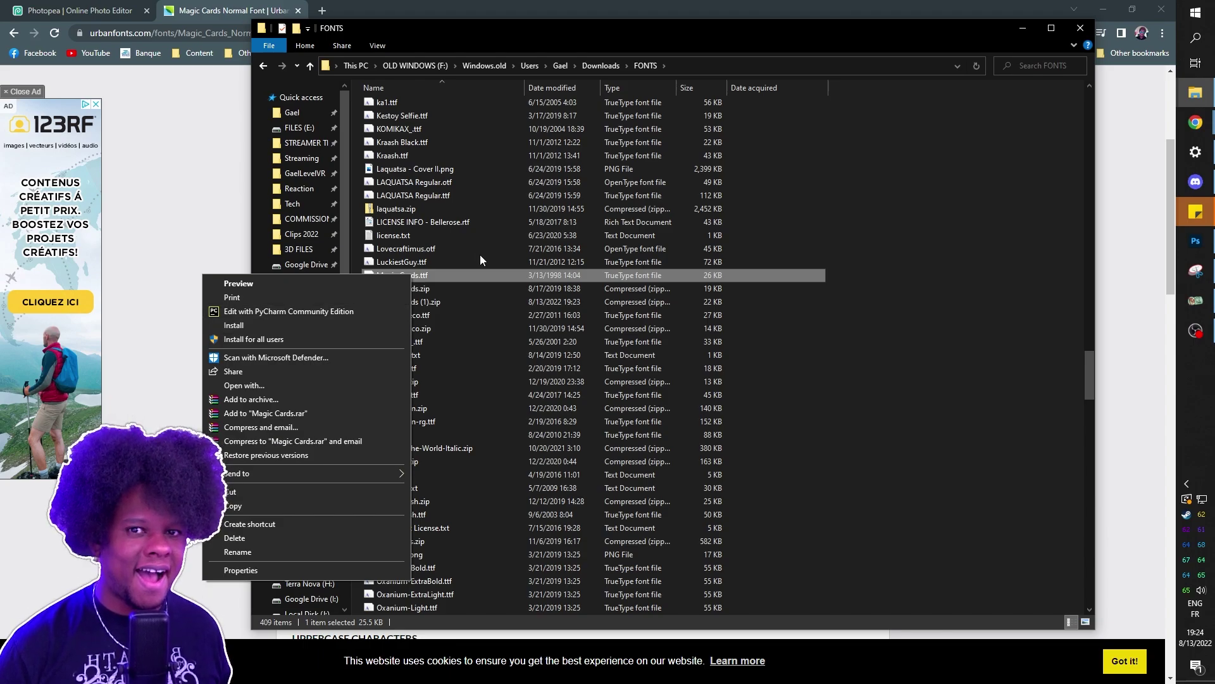
pyautogui.click(38, 11)
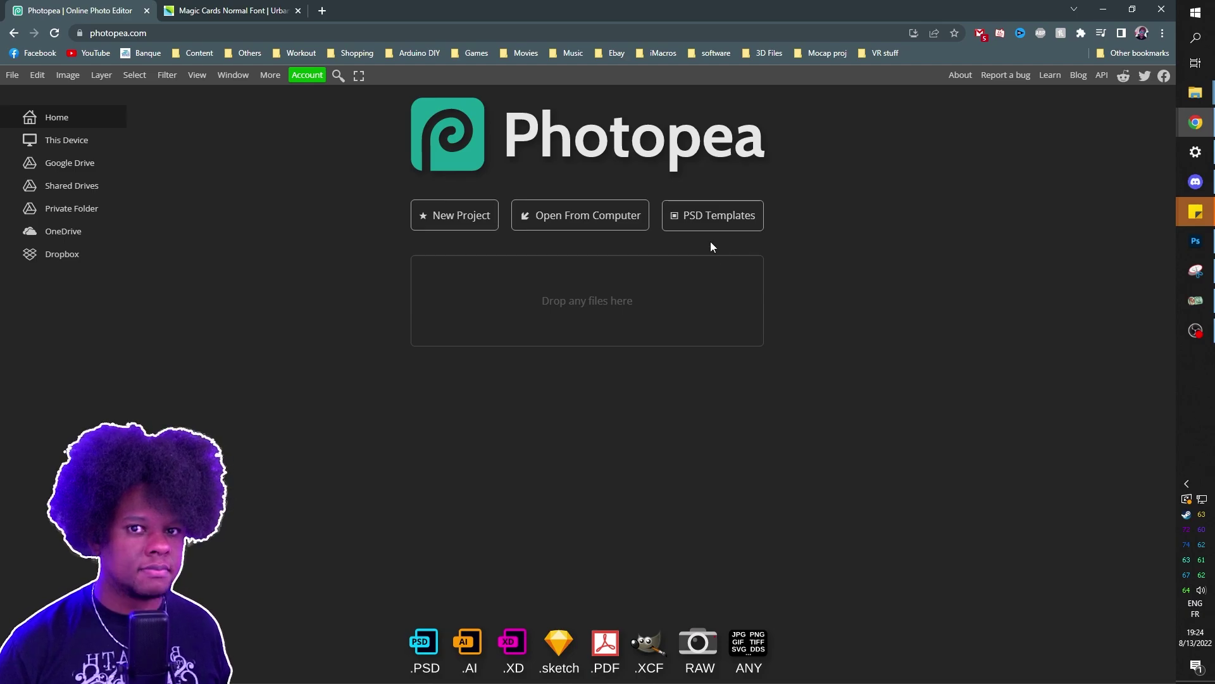
# Step: Open 'EPIC banner by Gael Level.psd' from the PNG folder in Photopea
pyautogui.click(570, 229)
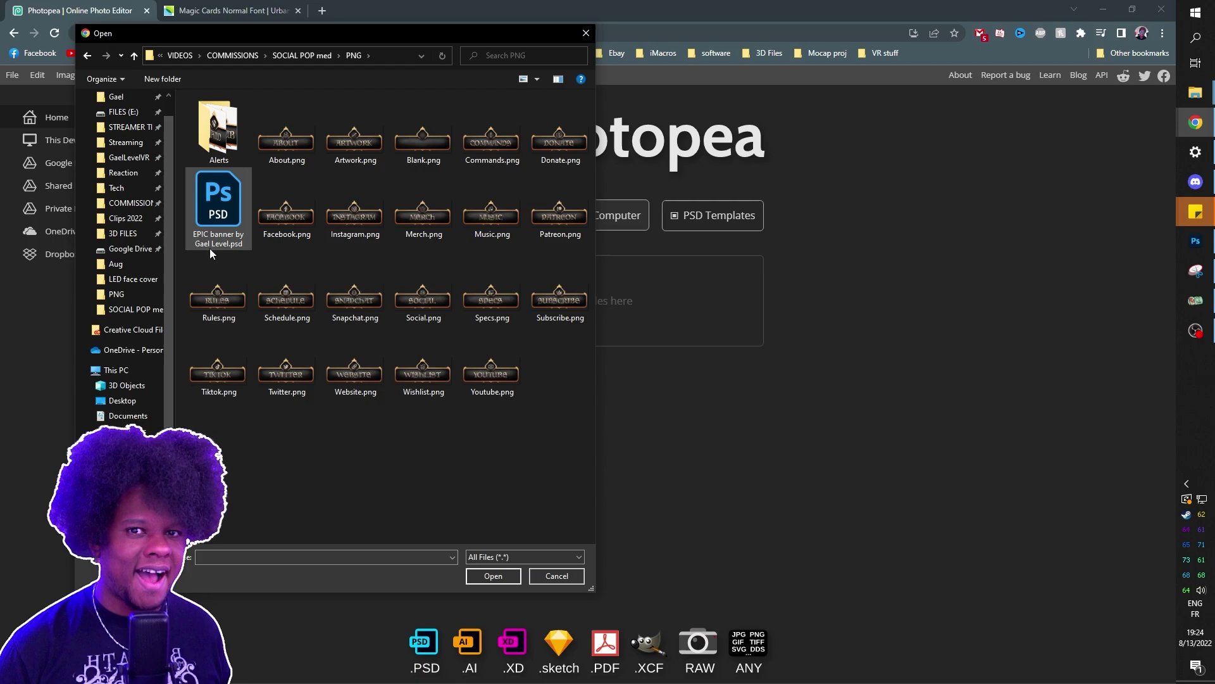
pyautogui.click(207, 245)
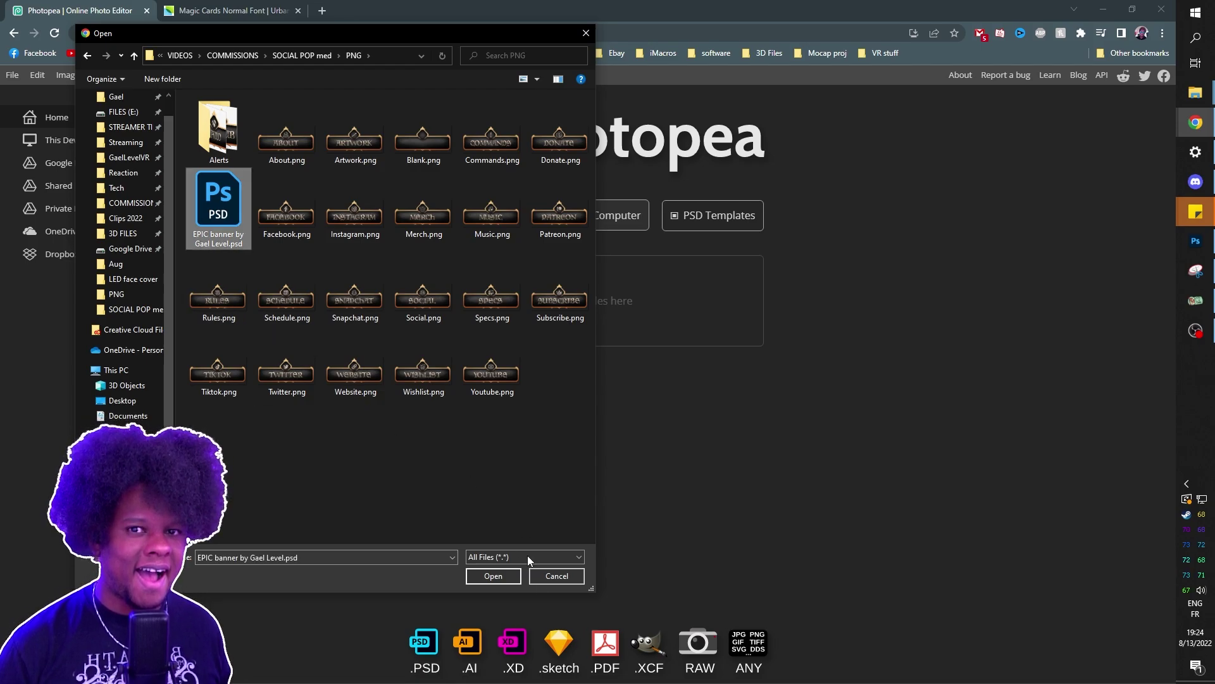
pyautogui.click(493, 576)
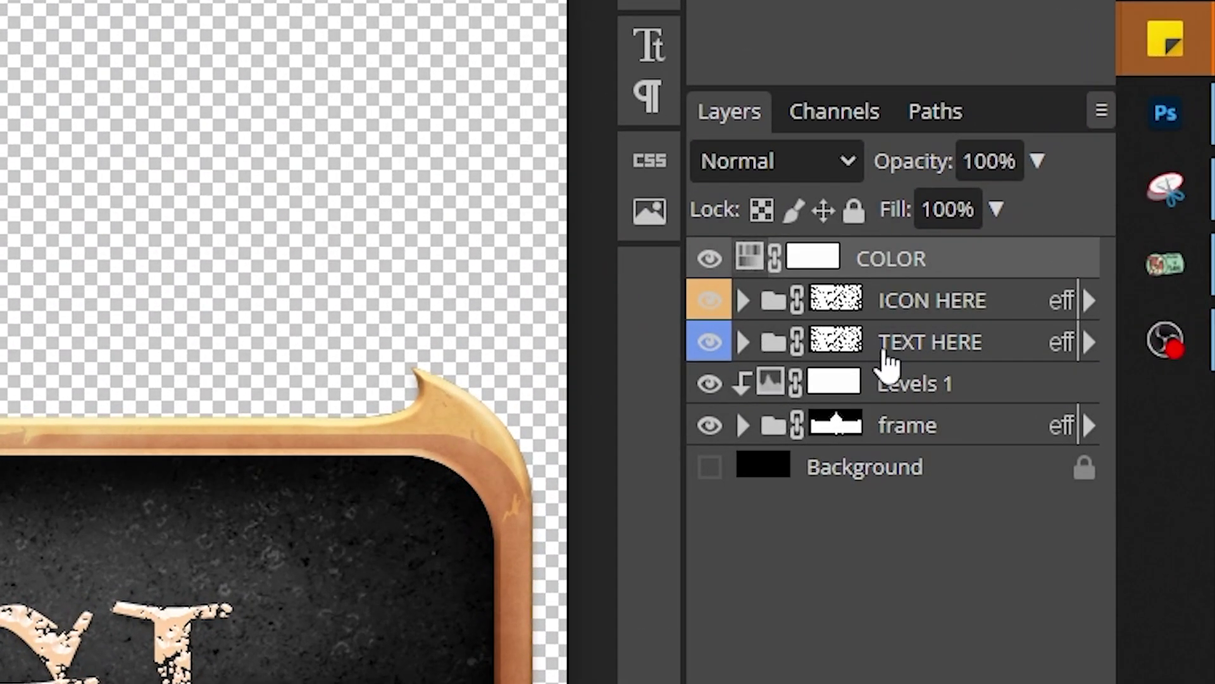
# Step: Edit the epic panel text inside TEXT HERE and load the Magic Cards.ttf font file from the computer
pyautogui.click(745, 346)
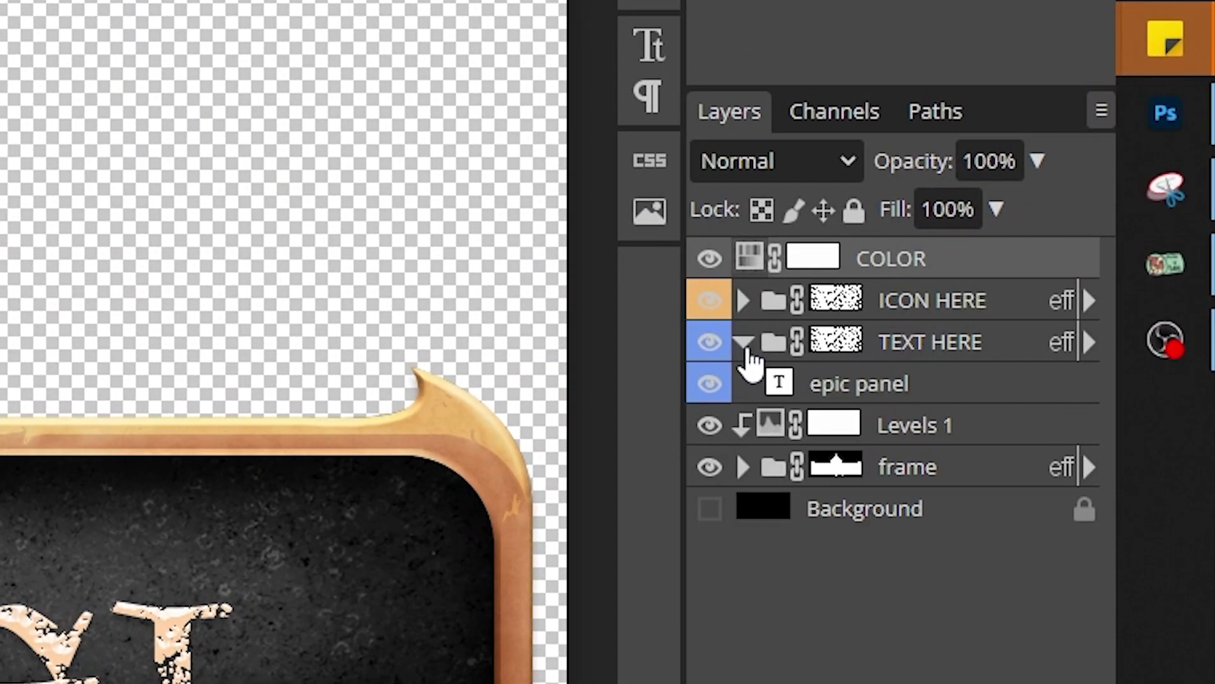
pyautogui.doubleClick(779, 389)
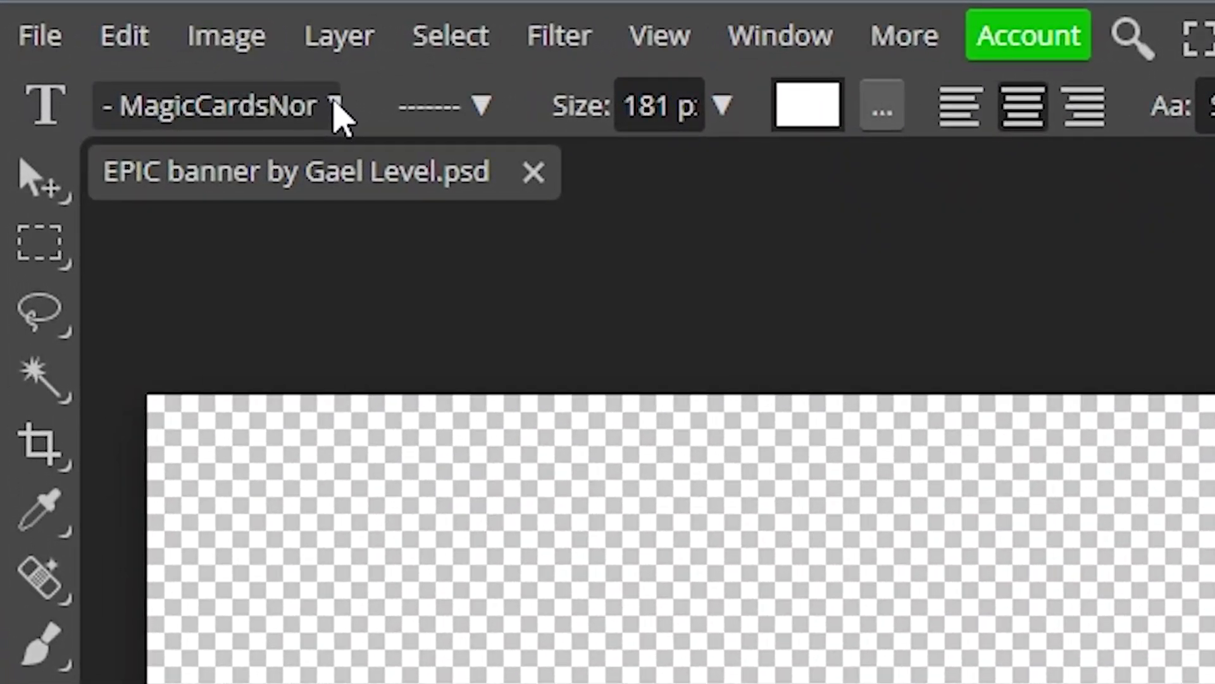
pyautogui.click(103, 95)
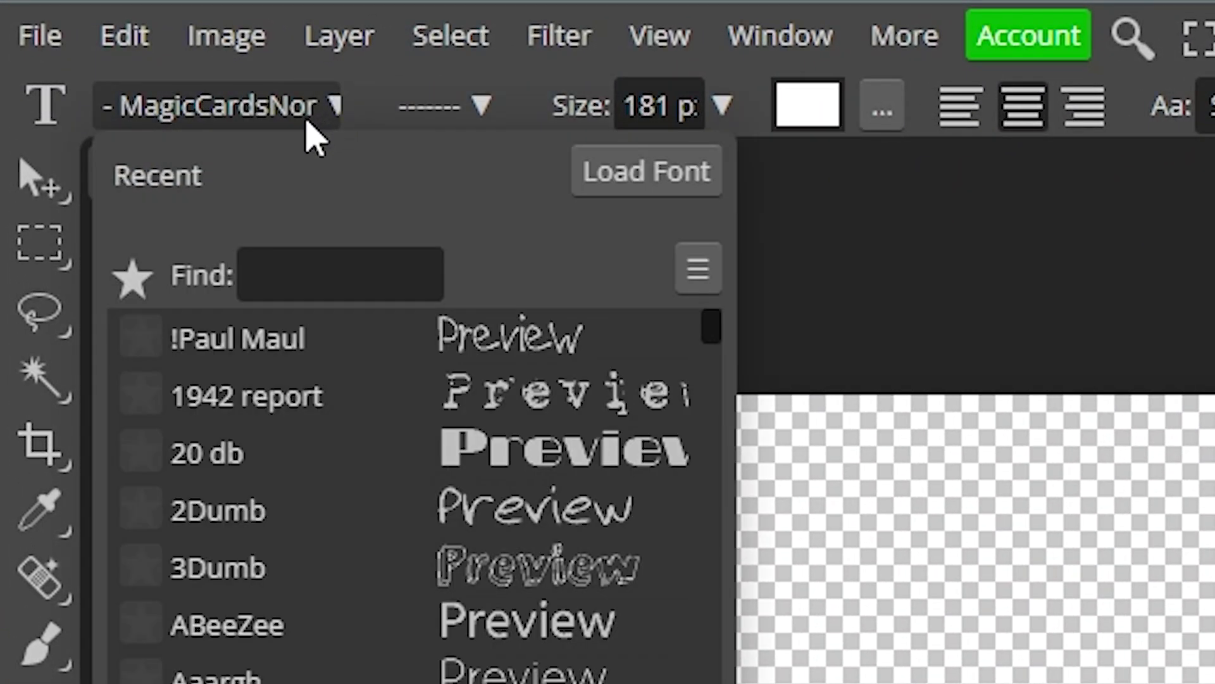
pyautogui.click(681, 189)
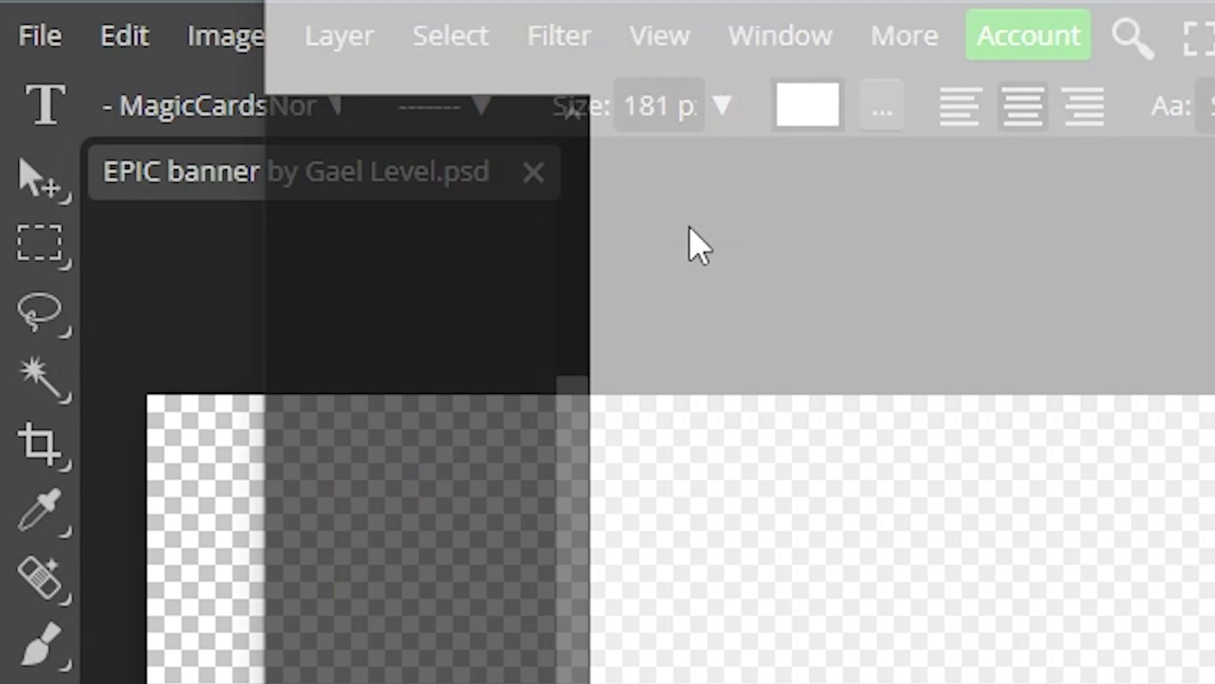
pyautogui.scroll(3, 510, 633)
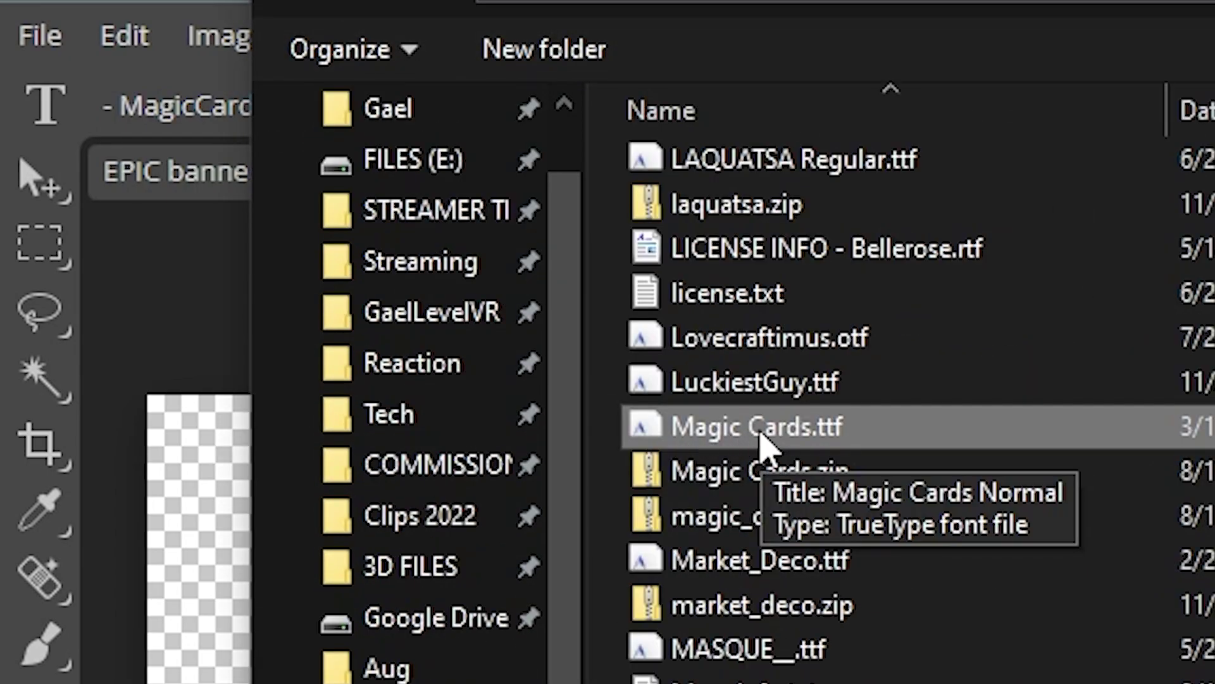
pyautogui.doubleClick(756, 426)
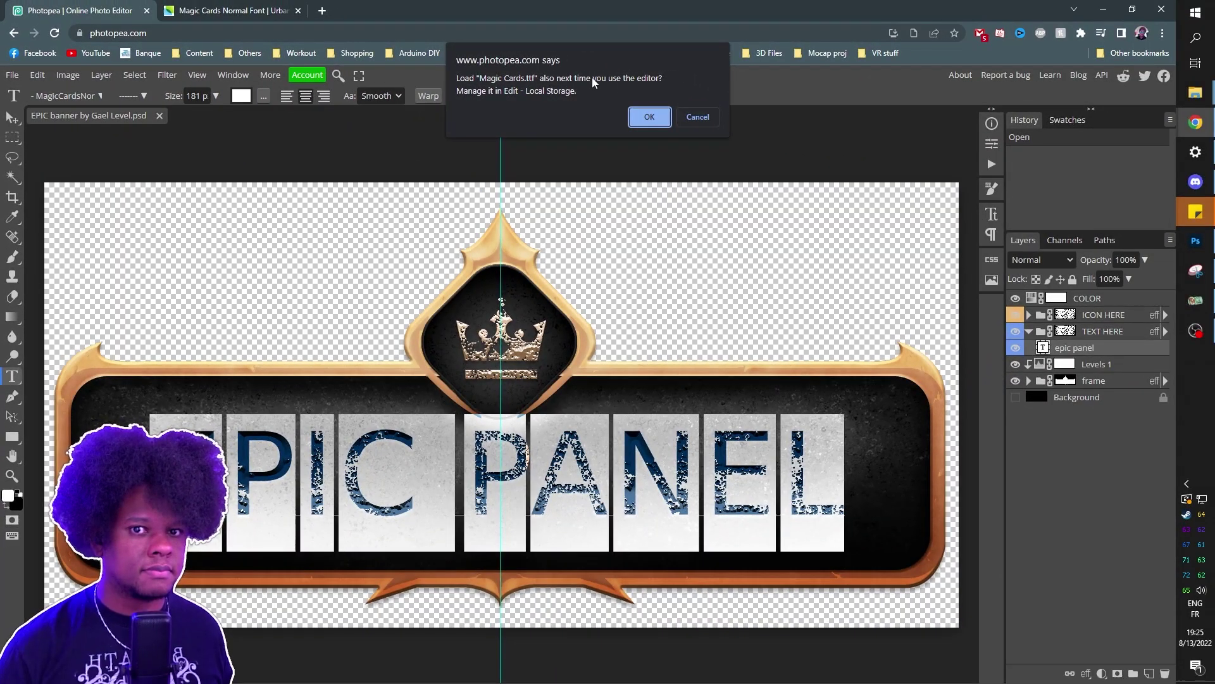
# Step: Keep Magic Cards for future sessions and retype the panel text as 'poop'
pyautogui.click(645, 121)
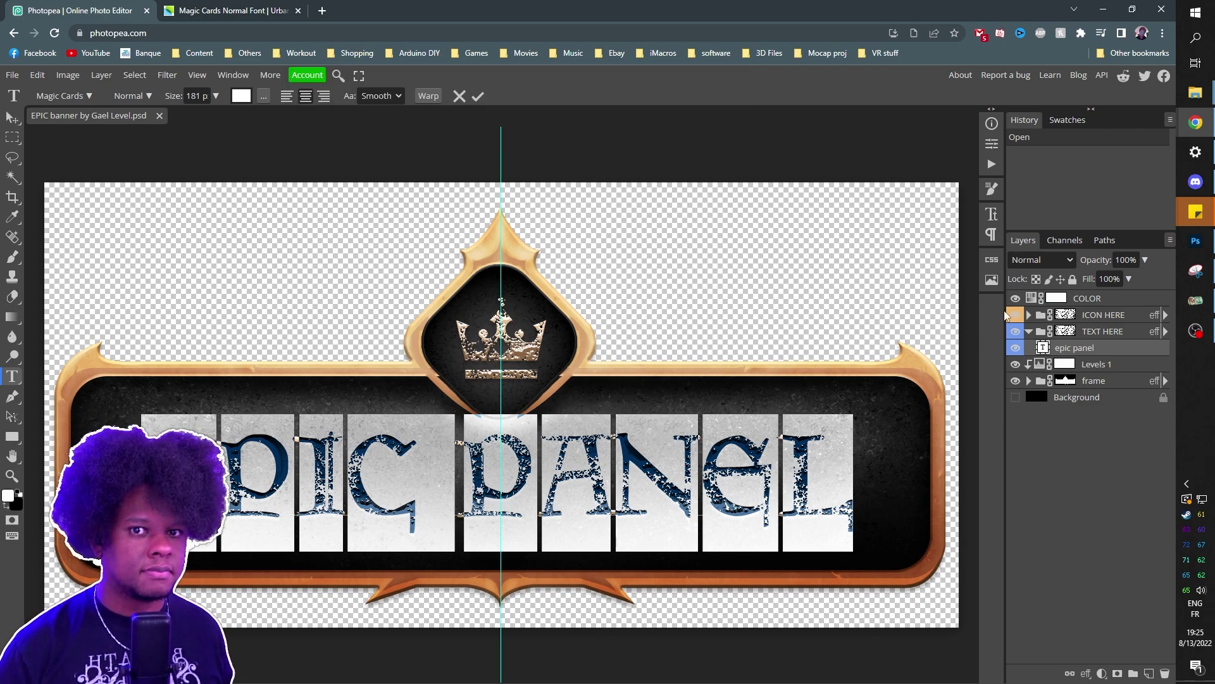
pyautogui.click(890, 392)
pyautogui.press('o')
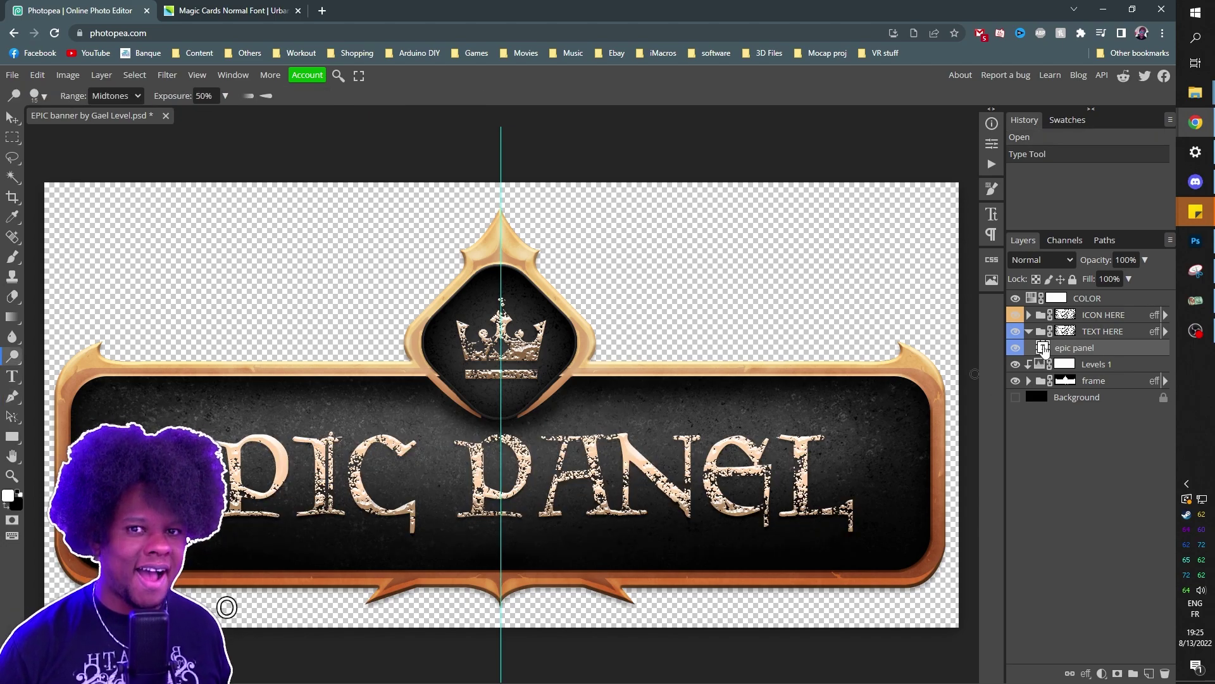
pyautogui.doubleClick(1042, 348)
pyautogui.write('p')
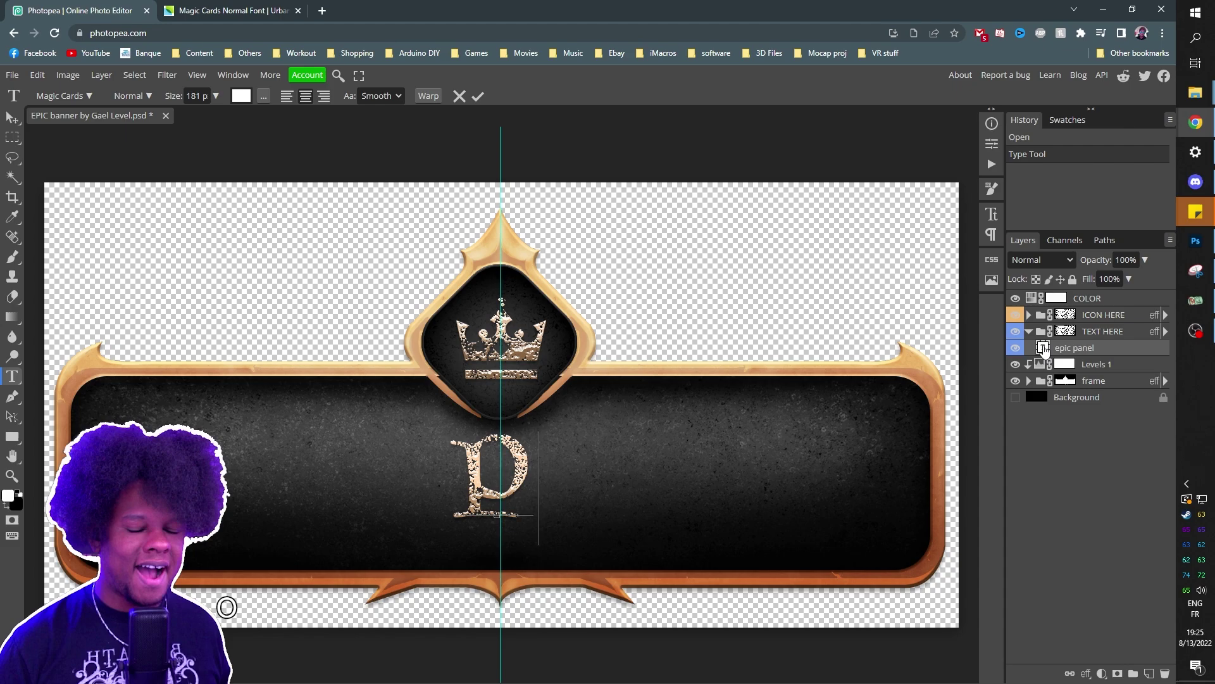
pyautogui.write('oop')
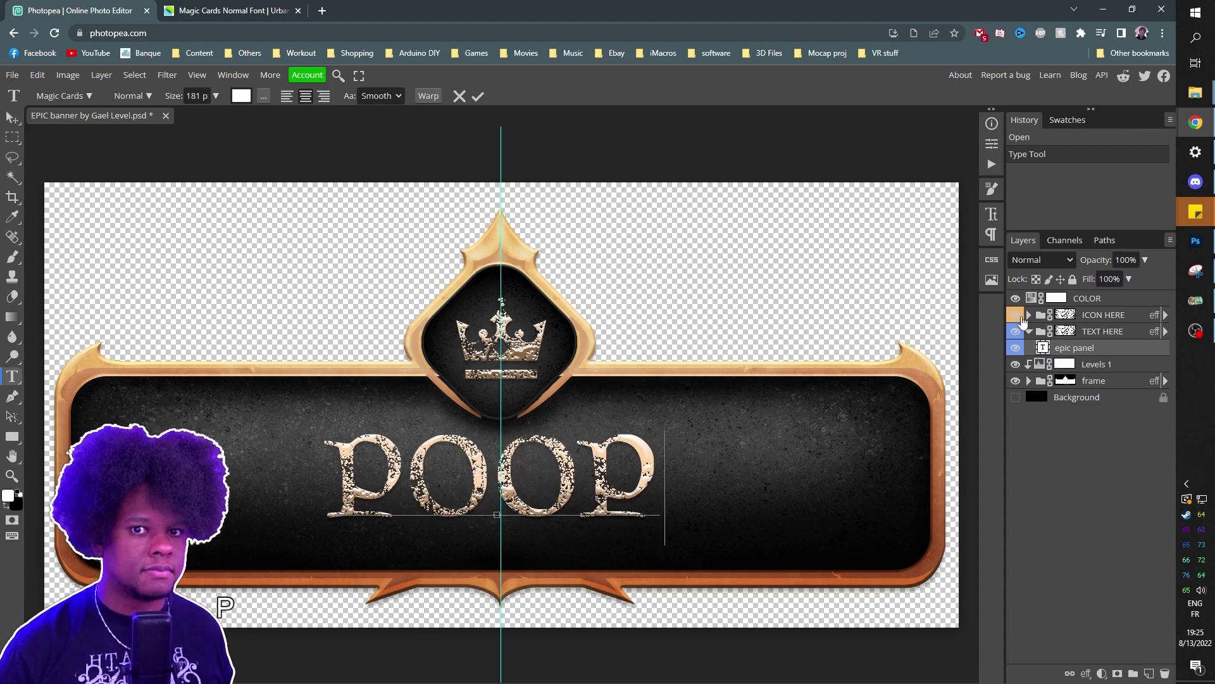
pyautogui.click(1029, 331)
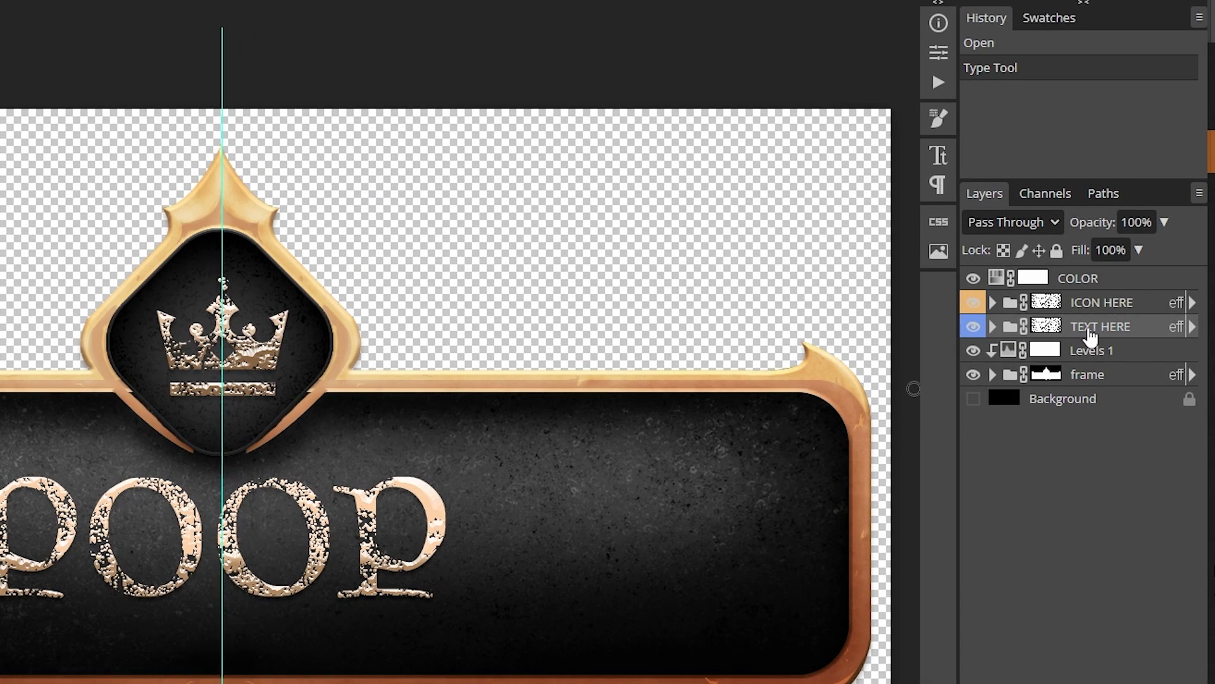
# Step: Hide the crown icon in ICON HERE, briefly previewing the heart and star icons before hiding them
pyautogui.click(993, 302)
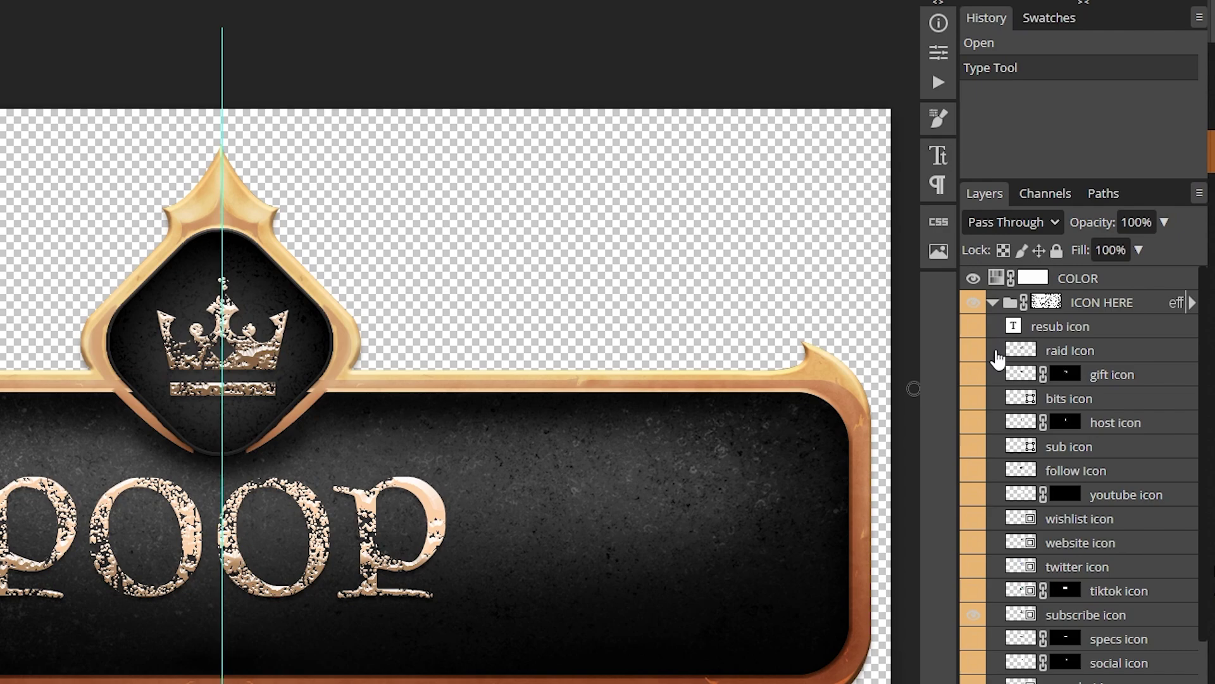
pyautogui.click(974, 615)
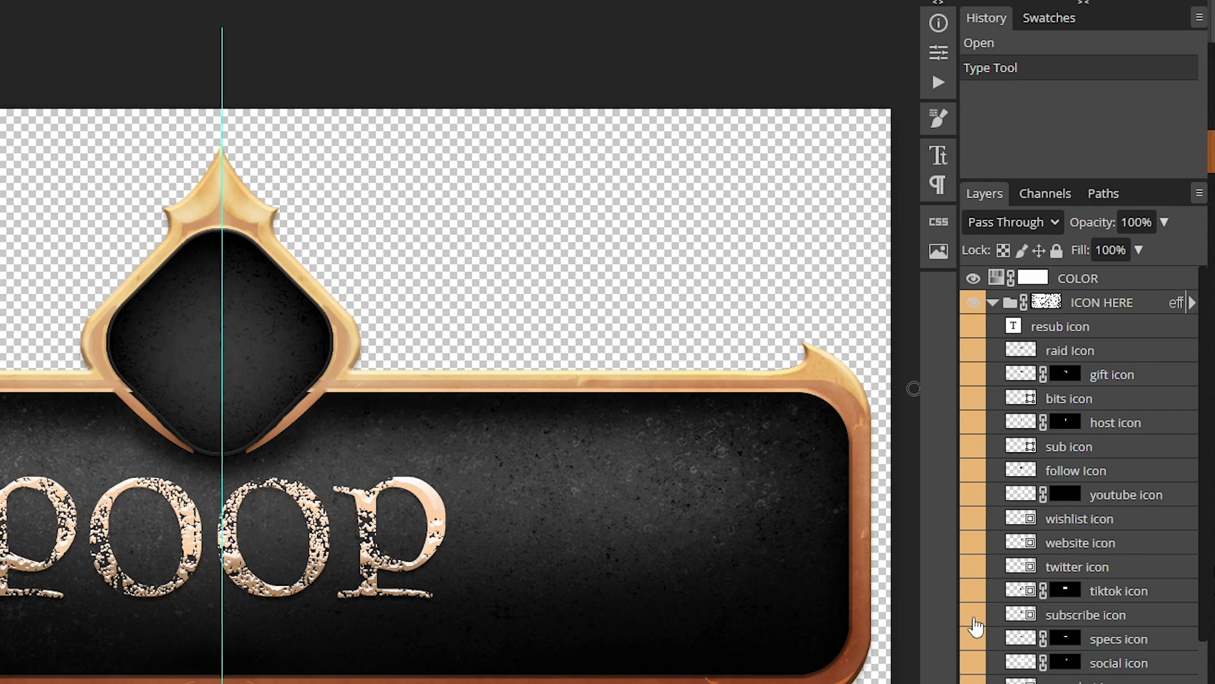
pyautogui.click(974, 476)
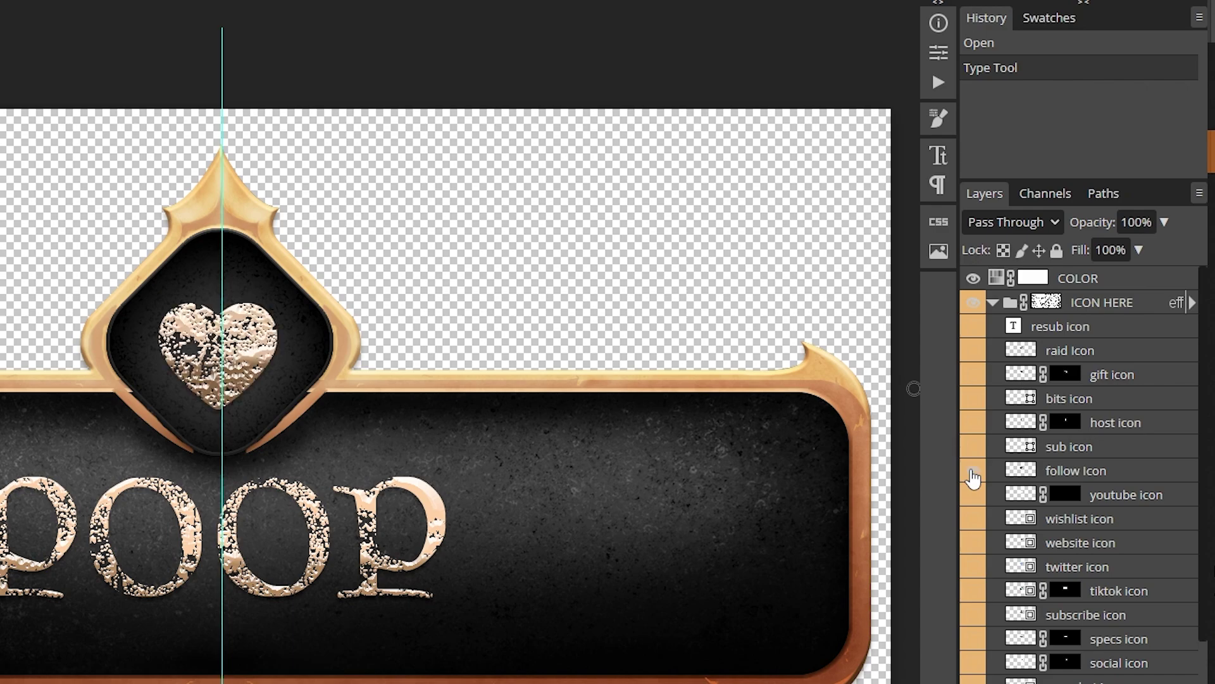
pyautogui.click(973, 473)
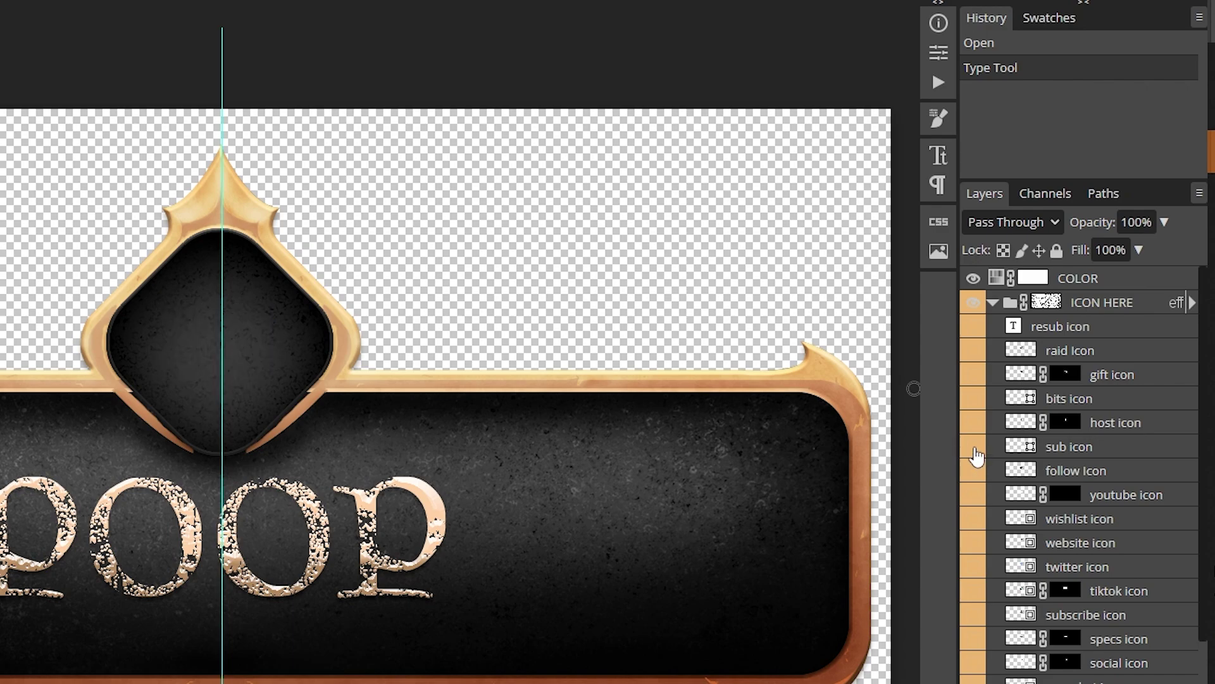
pyautogui.click(974, 450)
pyautogui.click(974, 449)
pyautogui.scroll(-4, 1117, 639)
pyautogui.scroll(2, 1107, 636)
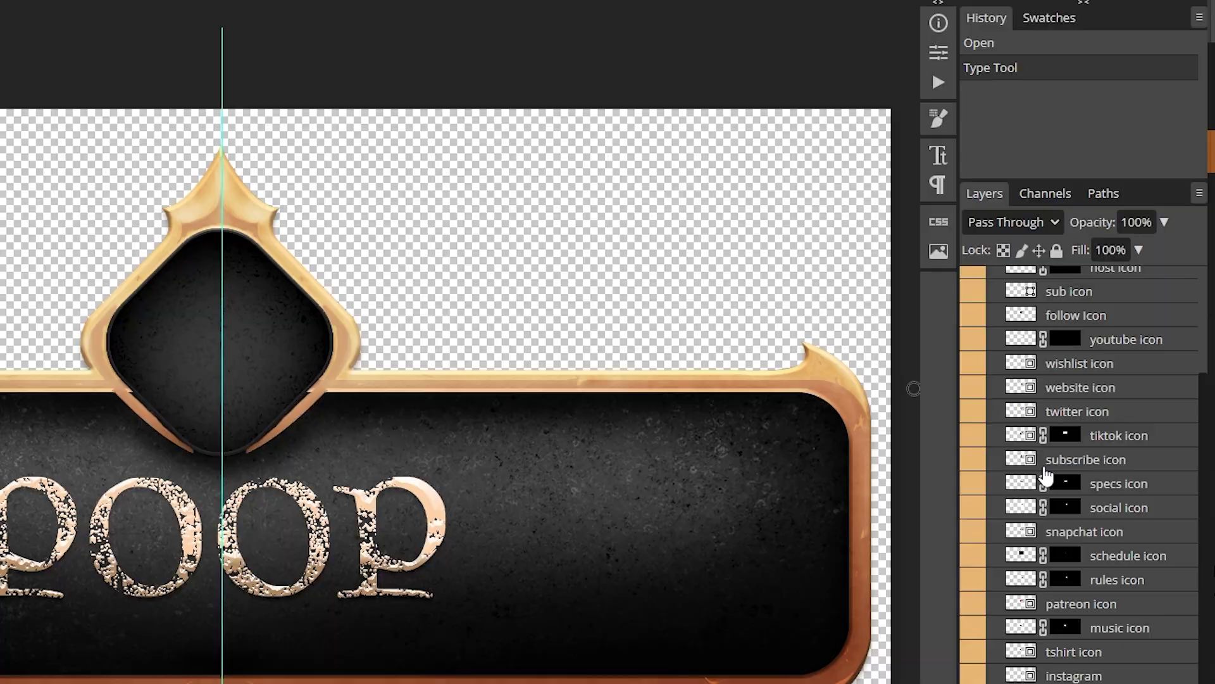
pyautogui.scroll(3, 1045, 474)
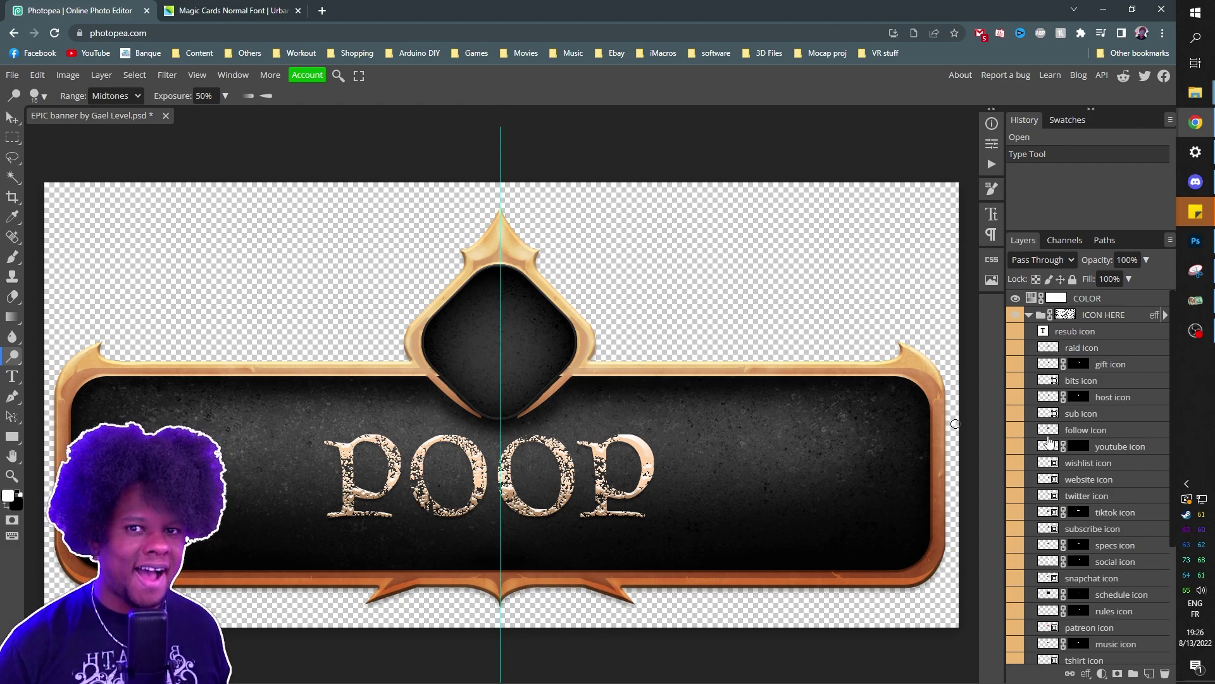
pyautogui.scroll(-5, 1047, 437)
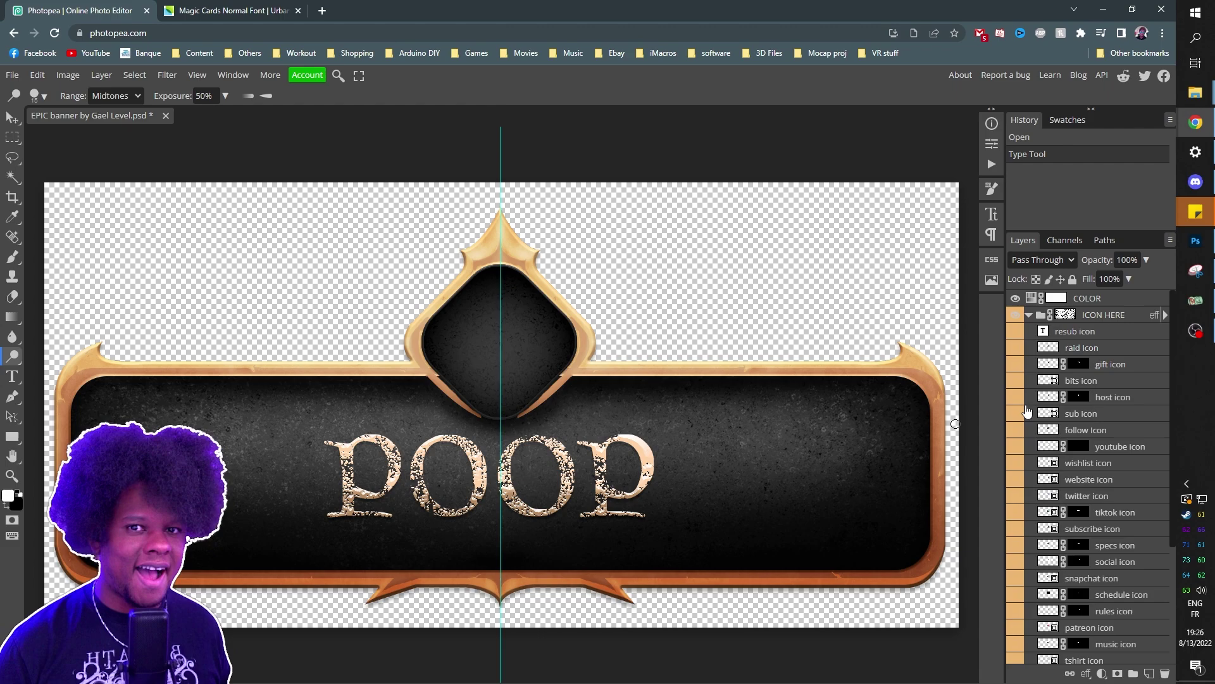
# Step: Show the dollar coin icon, retype the panel text as 'SUPER CHAT', then head to Photoshop
pyautogui.click(1016, 542)
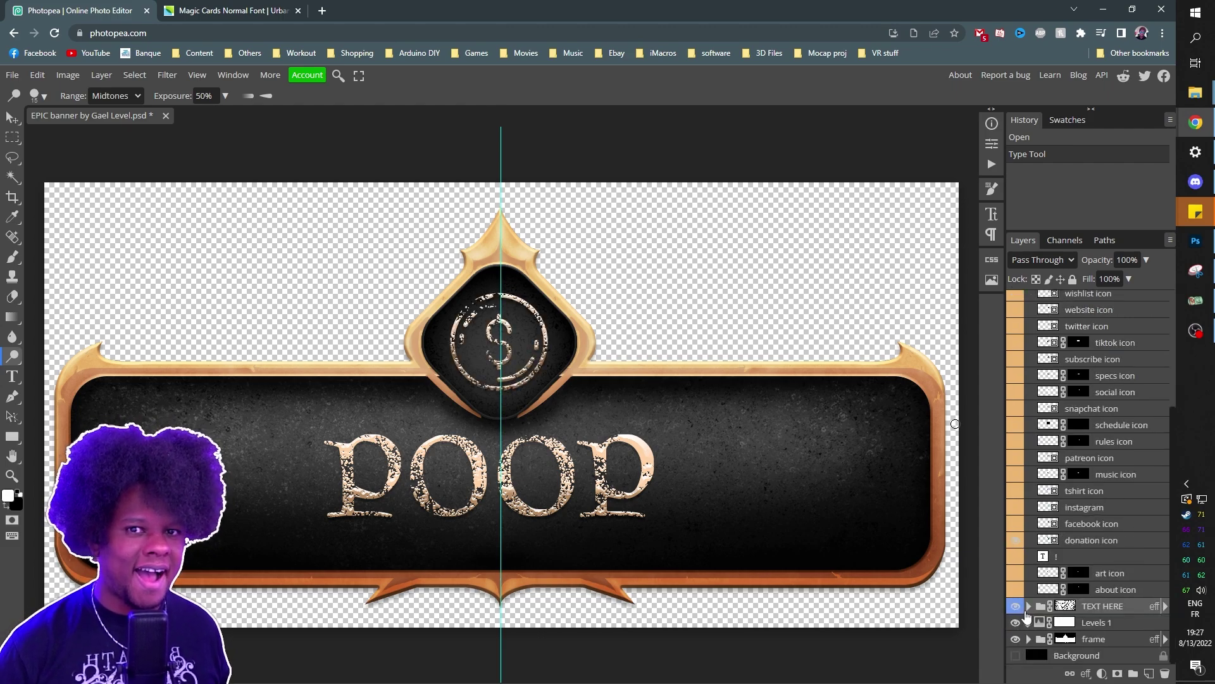
pyautogui.click(1028, 607)
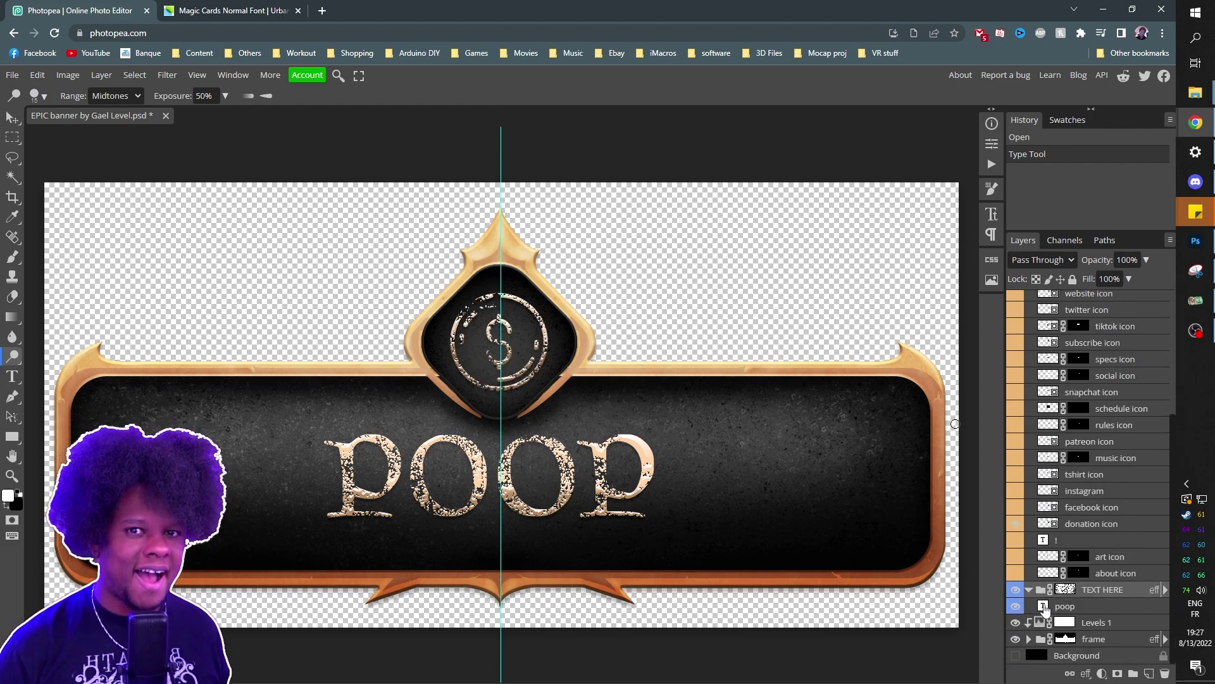
pyautogui.doubleClick(1044, 607)
pyautogui.write('SUPER CHAT')
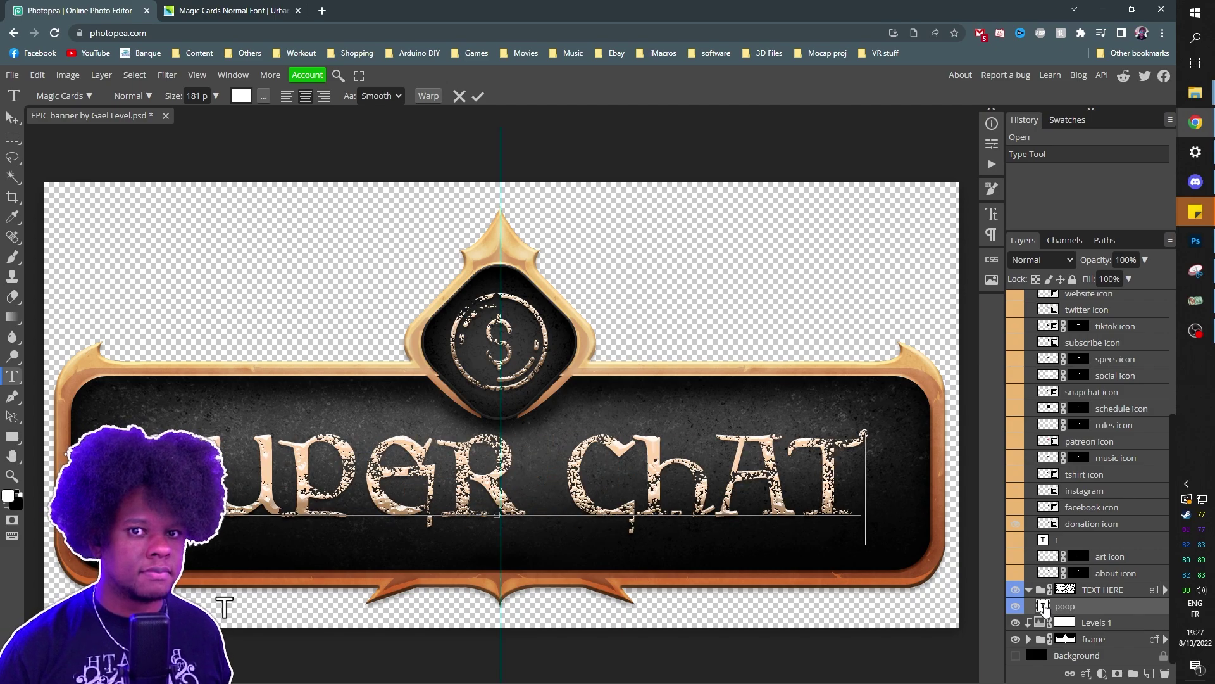
pyautogui.click(12, 75)
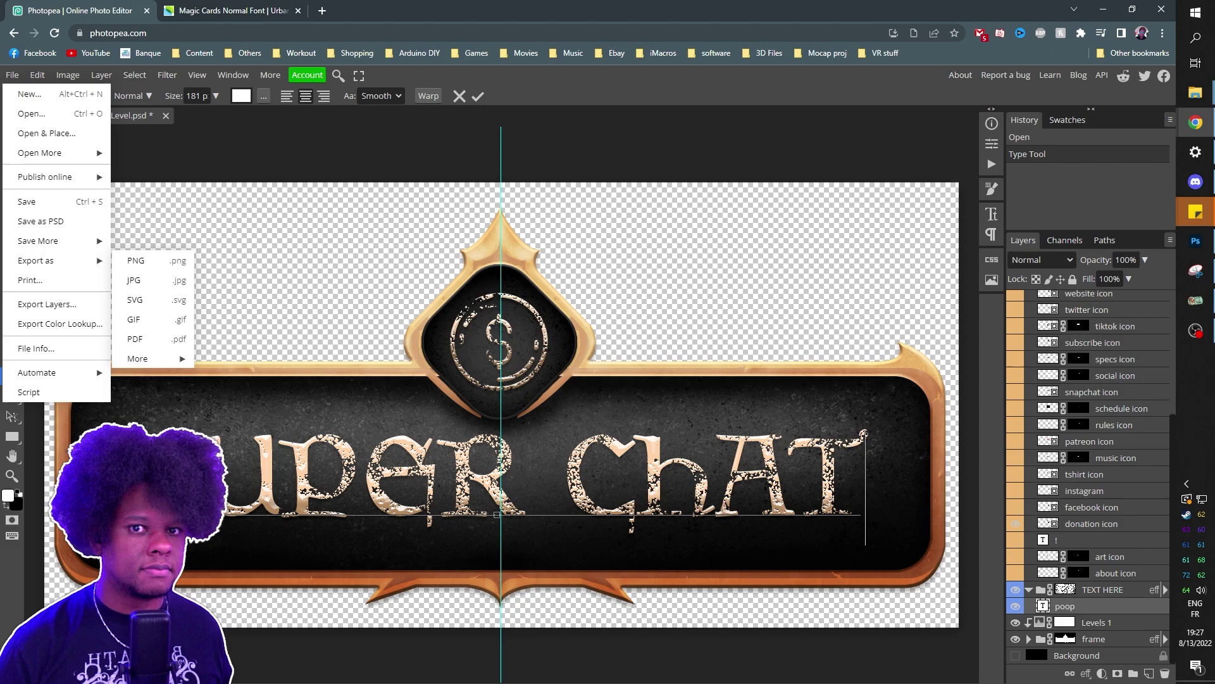
pyautogui.click(1196, 240)
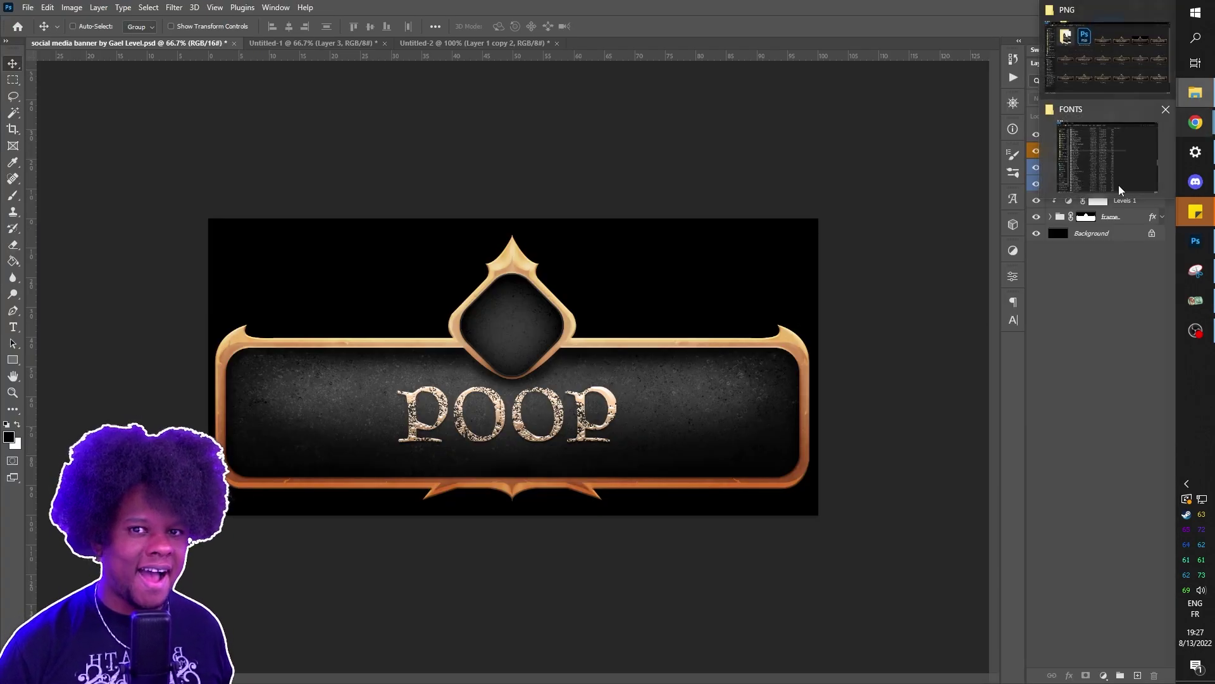
# Step: In the FONTS folder, bring up the Magic Cards.ttf options to install the font
pyautogui.moveTo(1196, 92)
pyautogui.click(1091, 159)
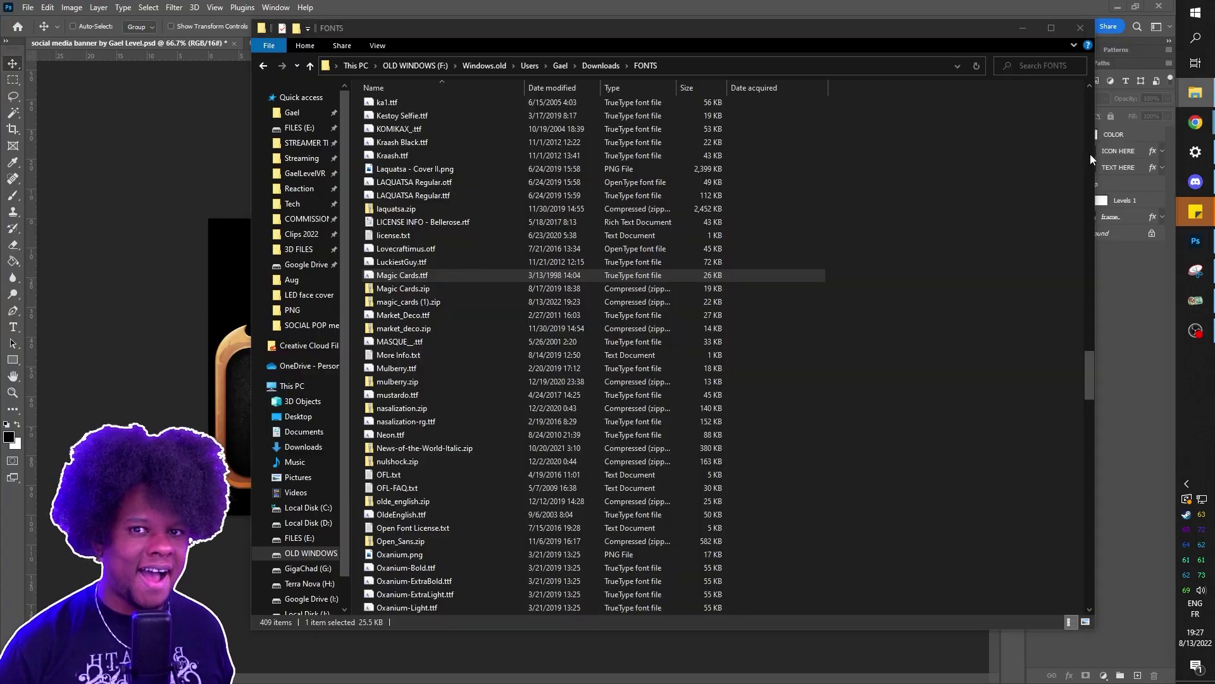
pyautogui.rightClick(386, 281)
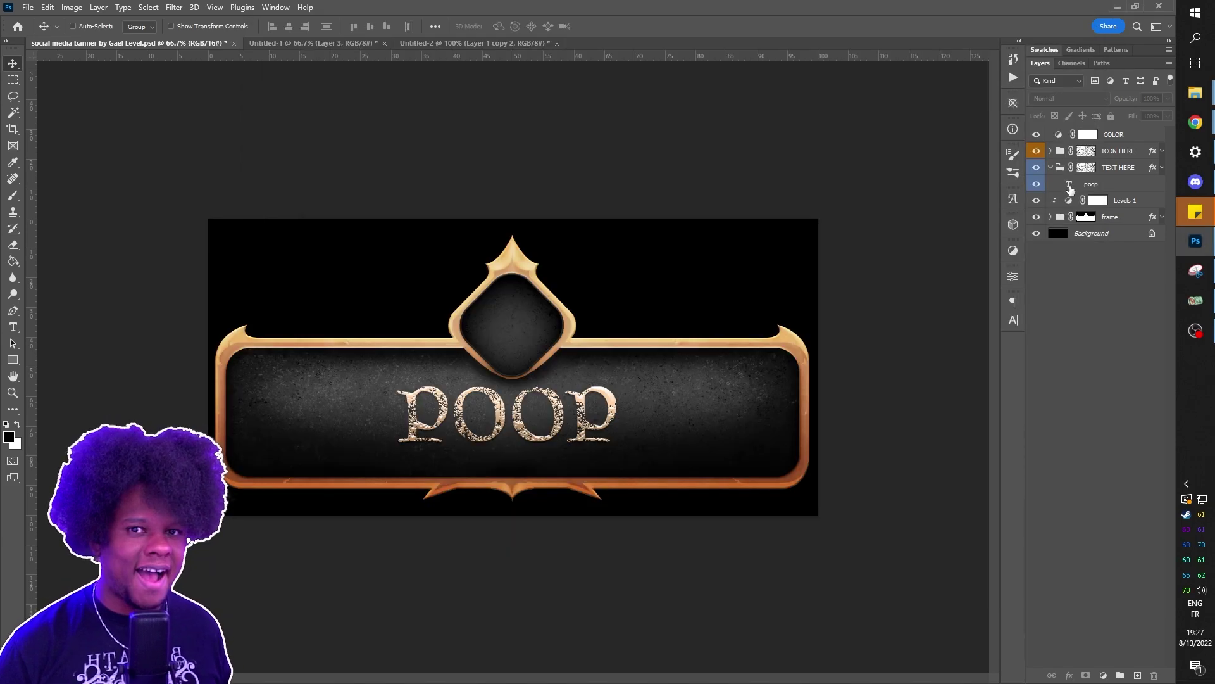
# Step: Commit the POOP text so it takes the Magic Cards font, and expand ICON HERE
pyautogui.doubleClick(1070, 185)
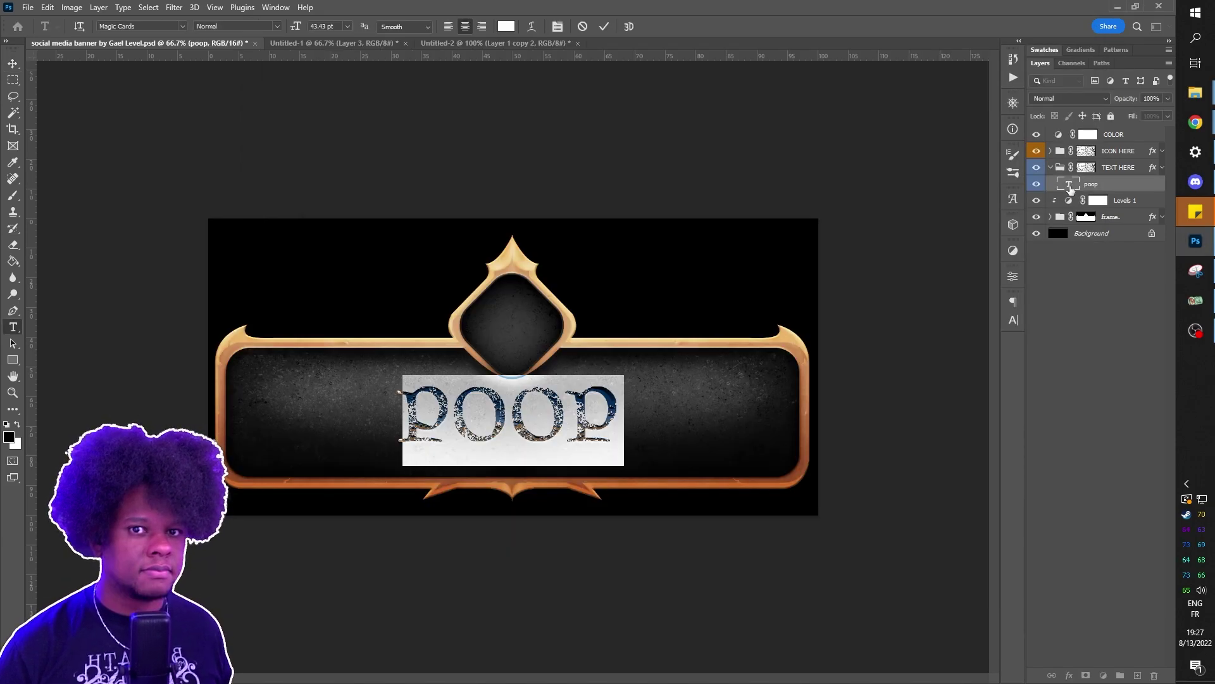
pyautogui.press('Escape')
pyautogui.press('v')
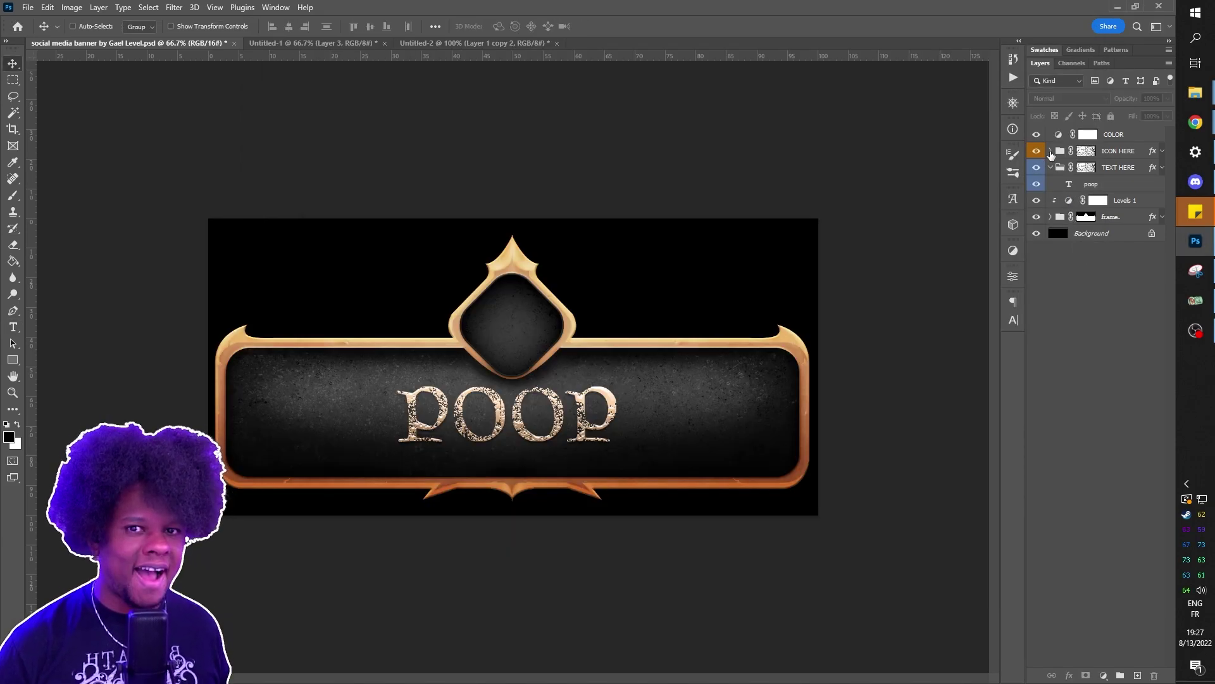
pyautogui.click(1050, 151)
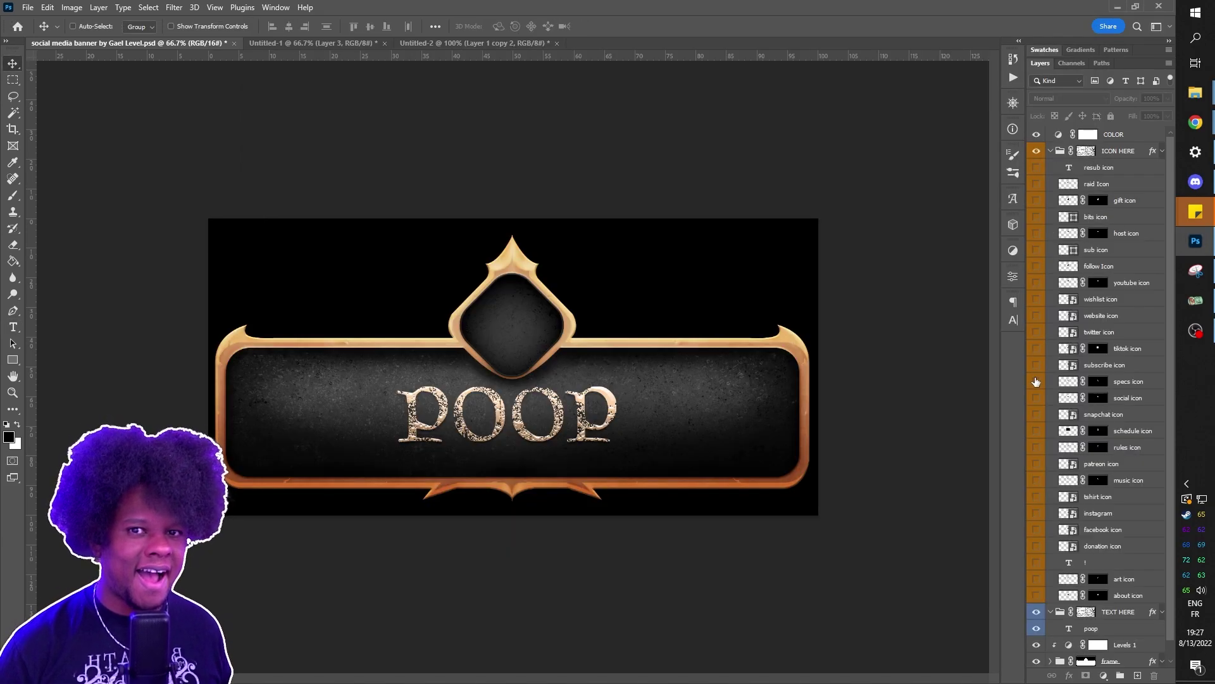
# Step: Preview the star, link and people icons in the diamond, hiding each again, then collapse the group
pyautogui.click(1037, 249)
pyautogui.click(1036, 249)
pyautogui.click(1036, 315)
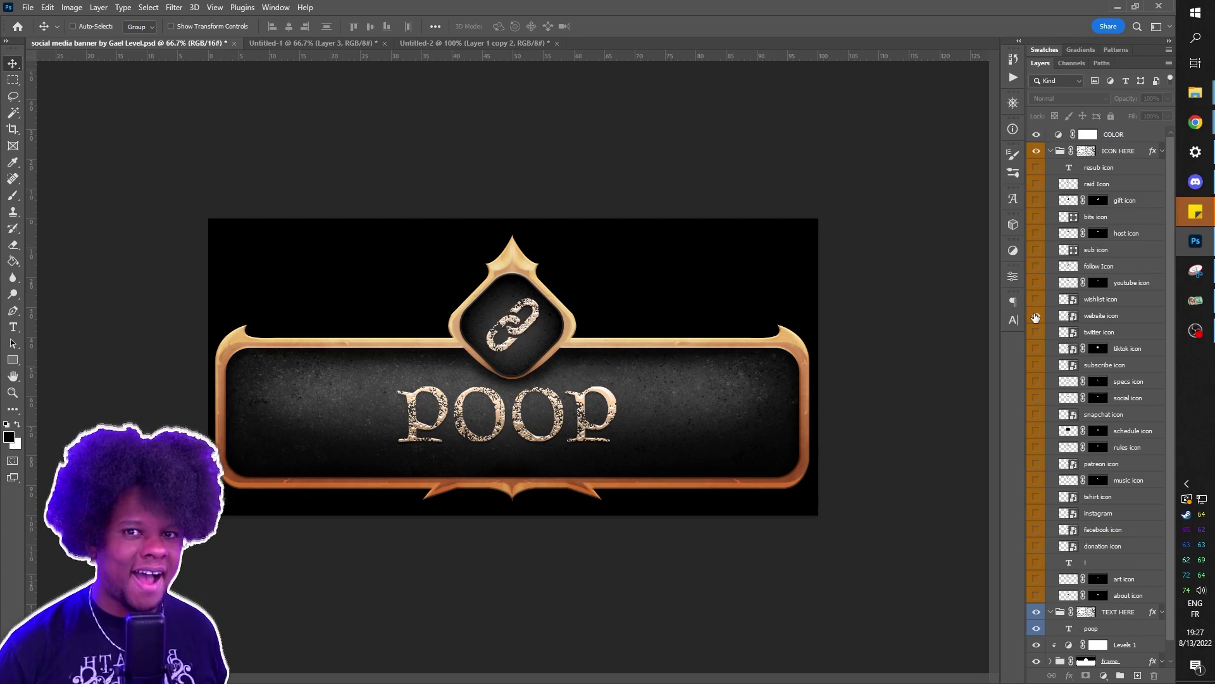
pyautogui.click(1036, 315)
pyautogui.click(1036, 398)
pyautogui.click(1036, 397)
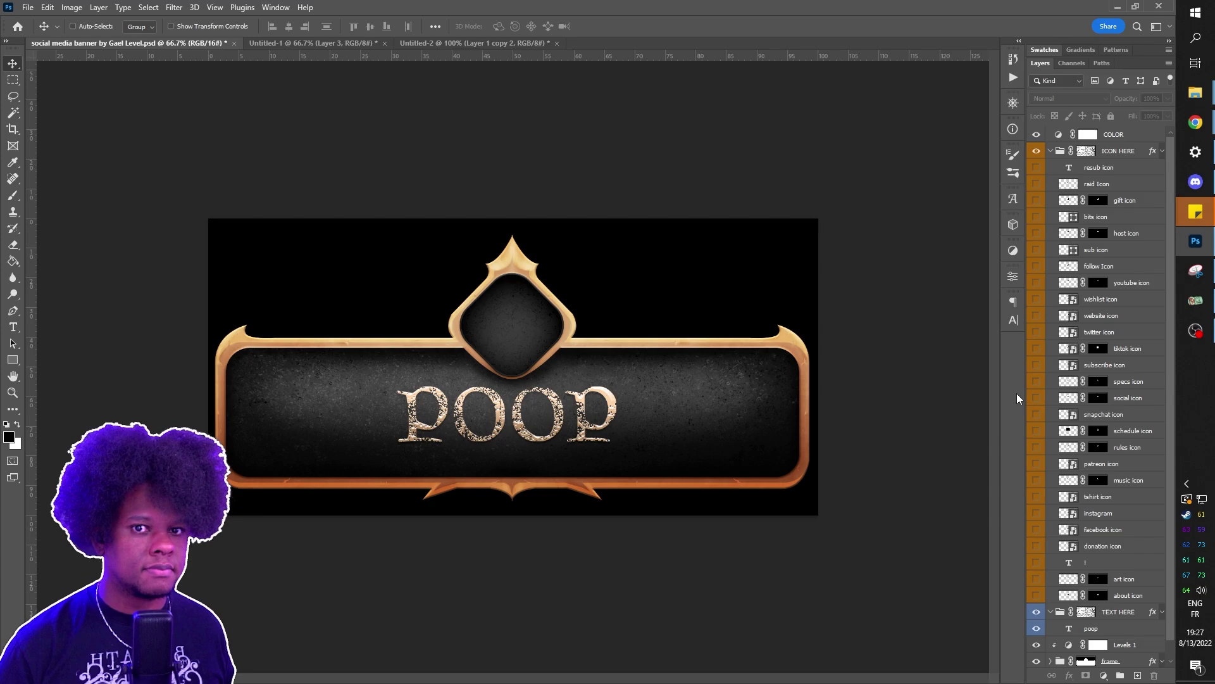
pyautogui.click(1051, 151)
pyautogui.click(1084, 137)
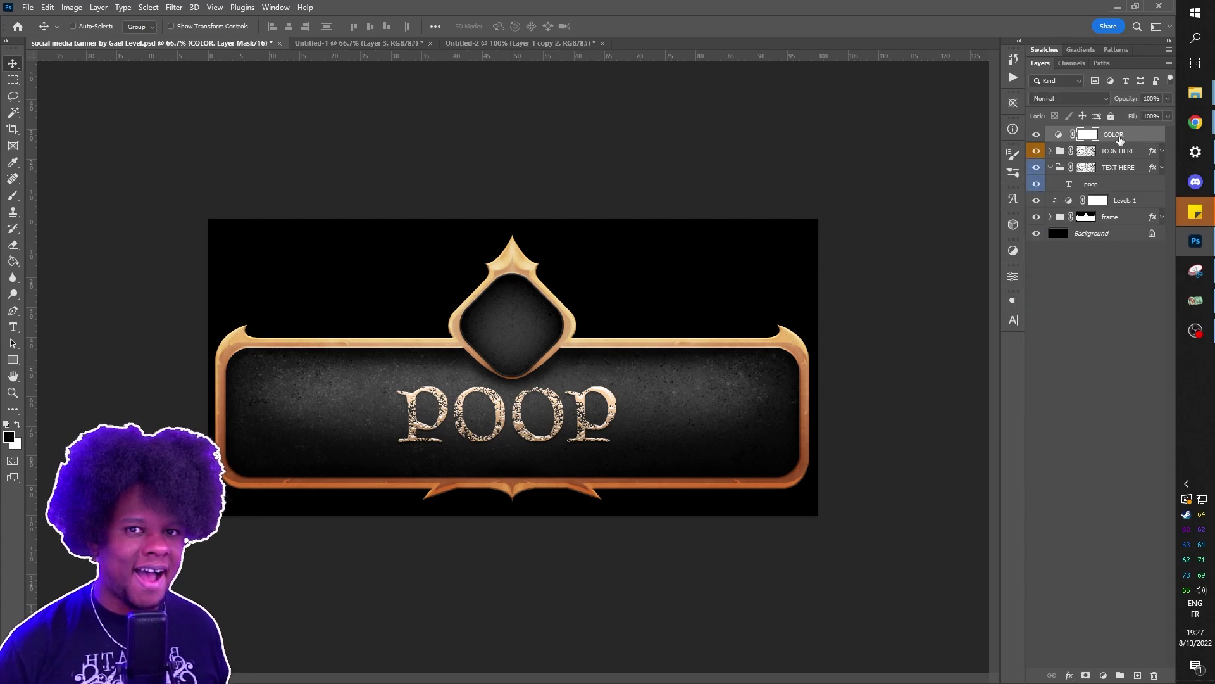
# Step: Test a blue hue on the COLOR adjustment, then hide COLOR and the black background
pyautogui.doubleClick(1059, 135)
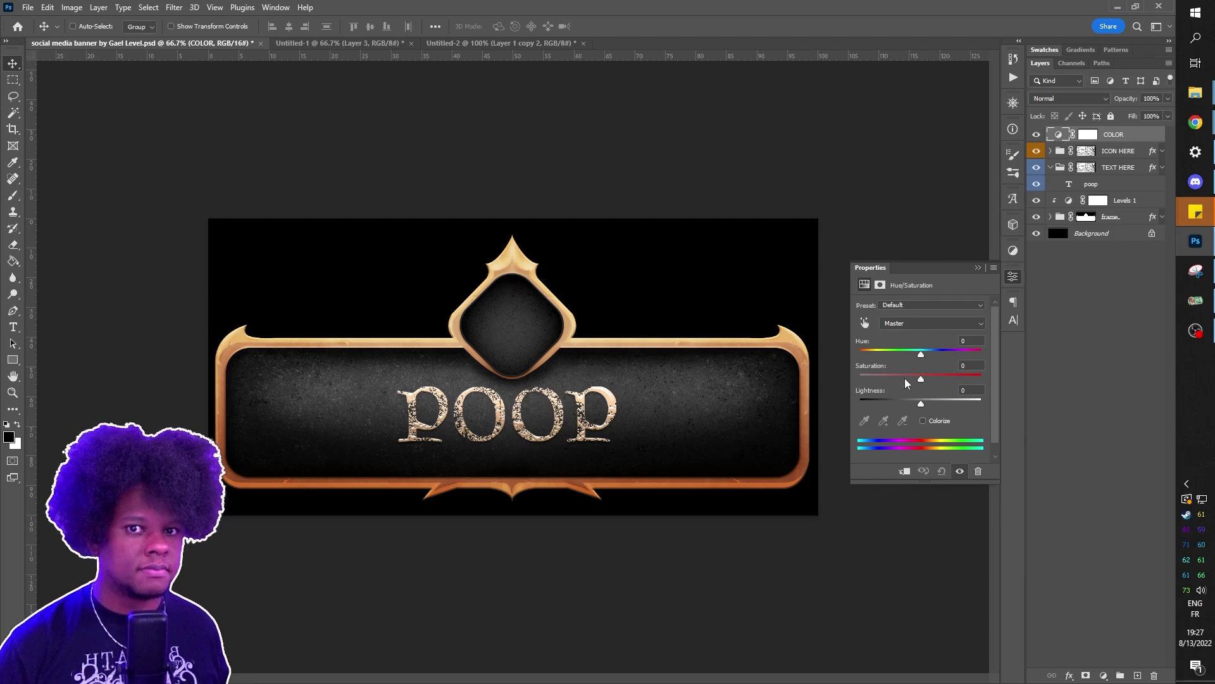
pyautogui.moveTo(919, 356); pyautogui.dragTo(880, 365)
pyautogui.click(1036, 135)
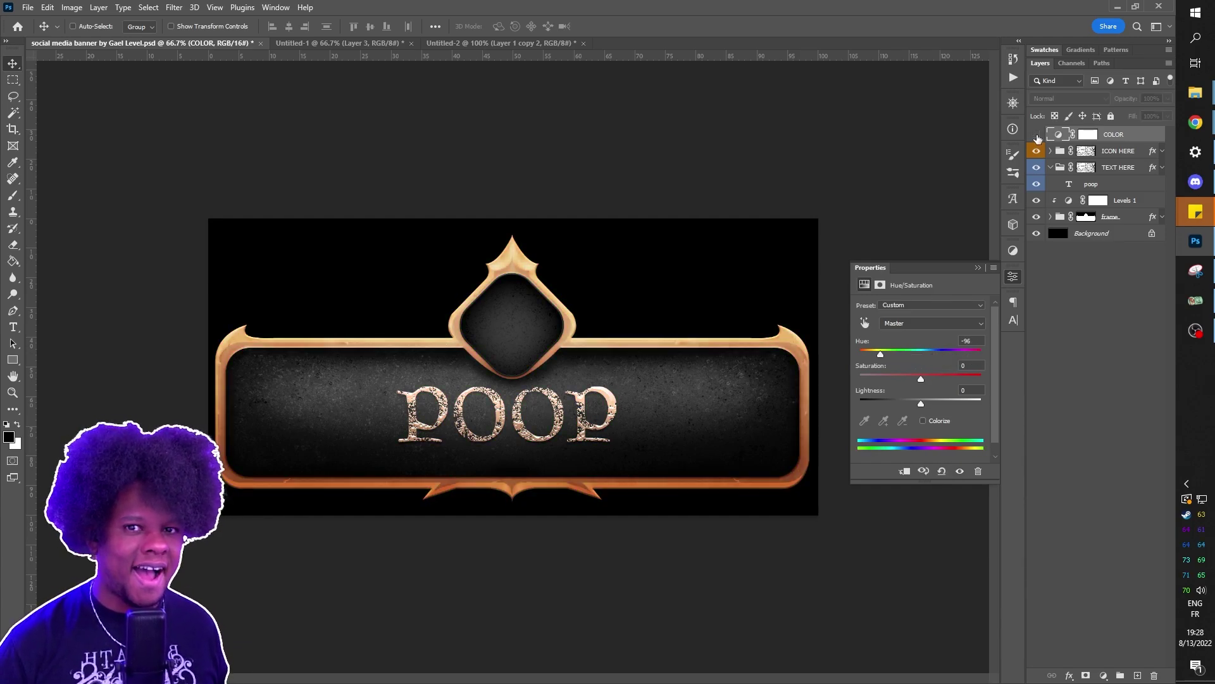
pyautogui.click(1037, 234)
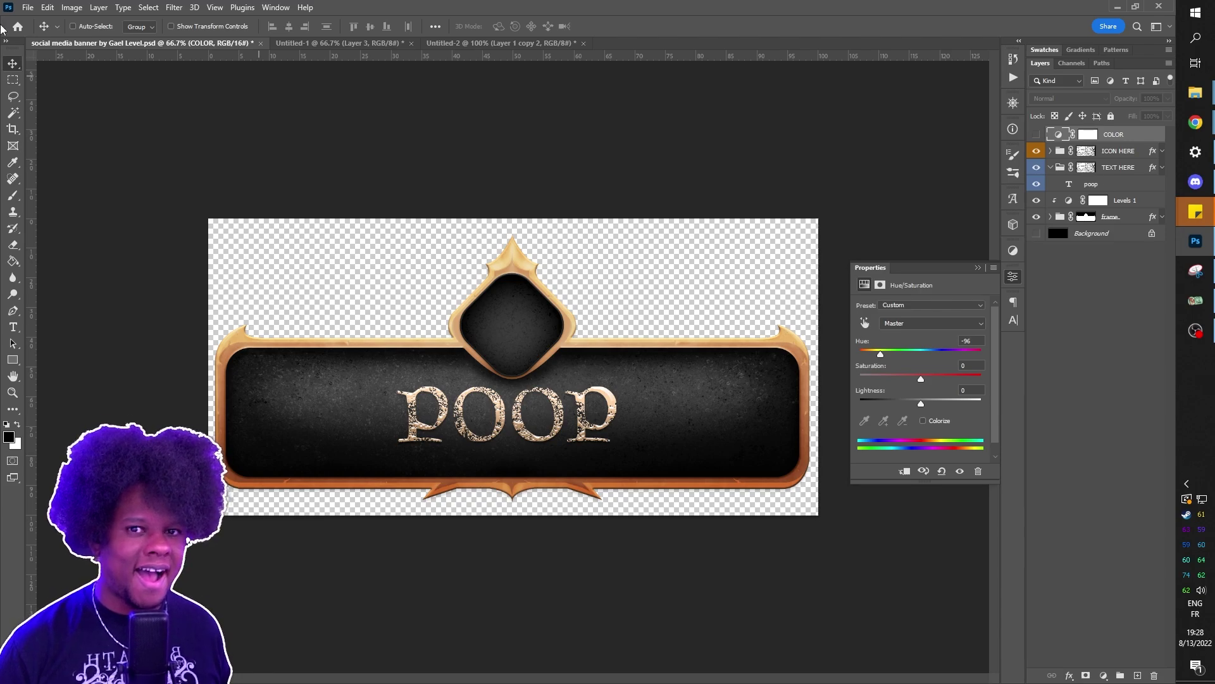
# Step: Open the File export options, view the Untitled-2 EPIC PANEL document, and return to the banner
pyautogui.click(28, 7)
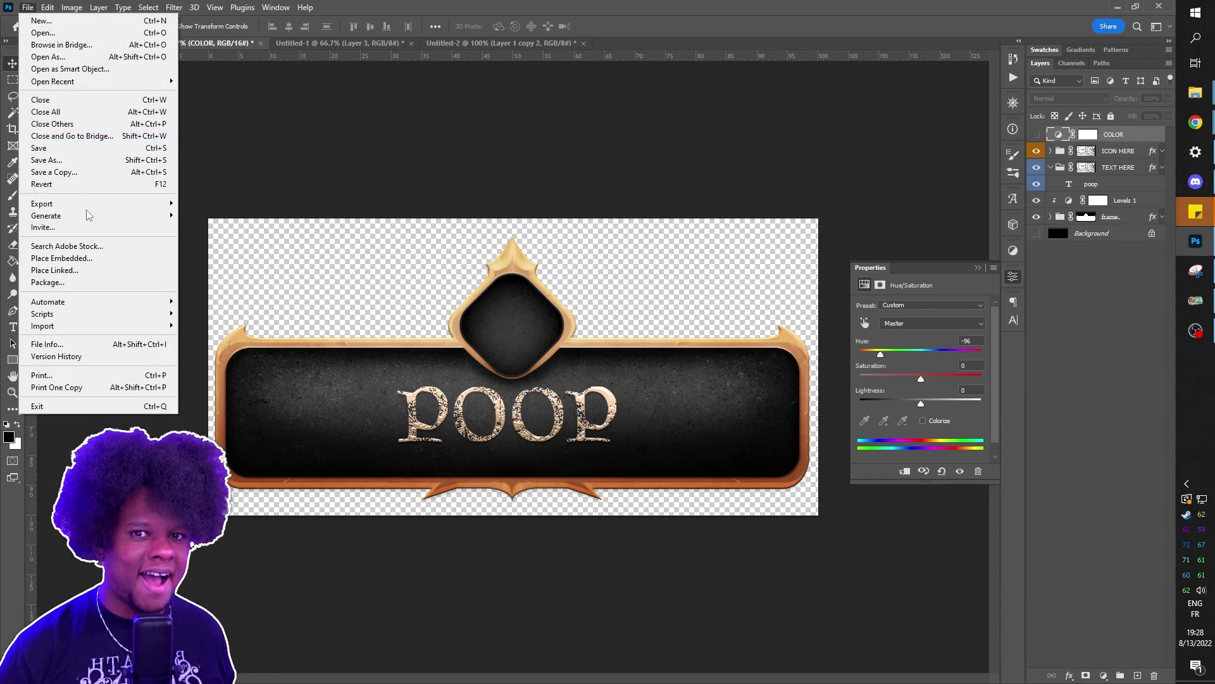
pyautogui.moveTo(108, 203)
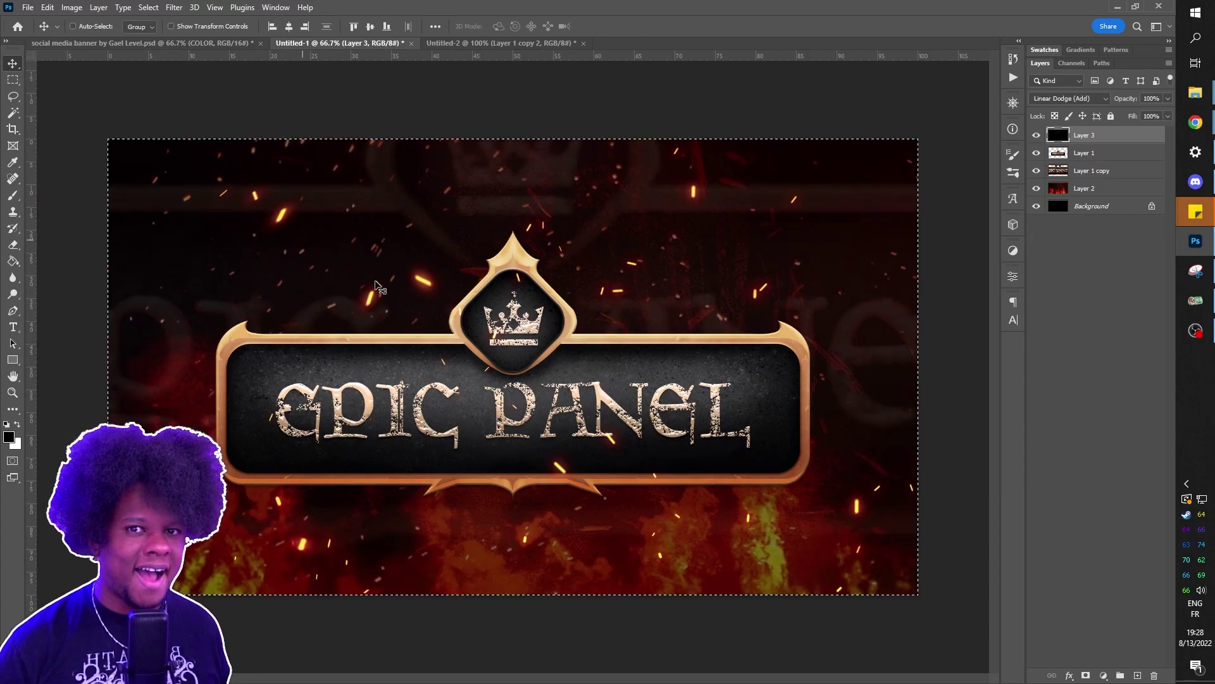
pyautogui.click(483, 43)
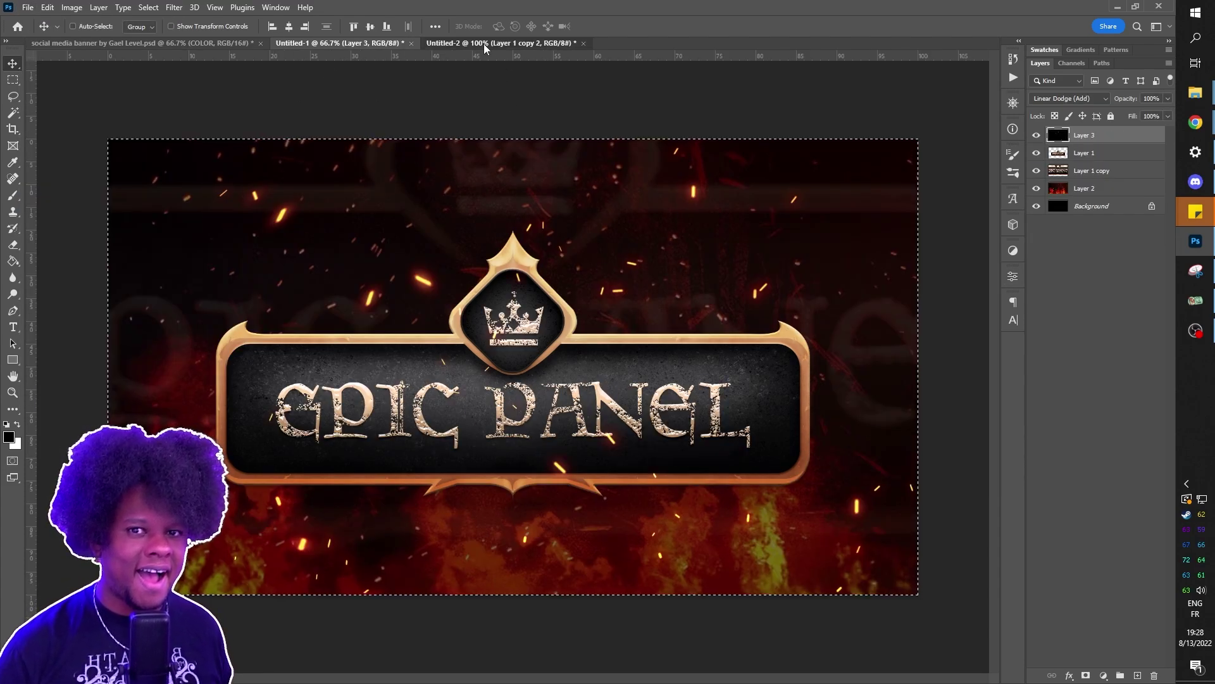
pyautogui.click(184, 44)
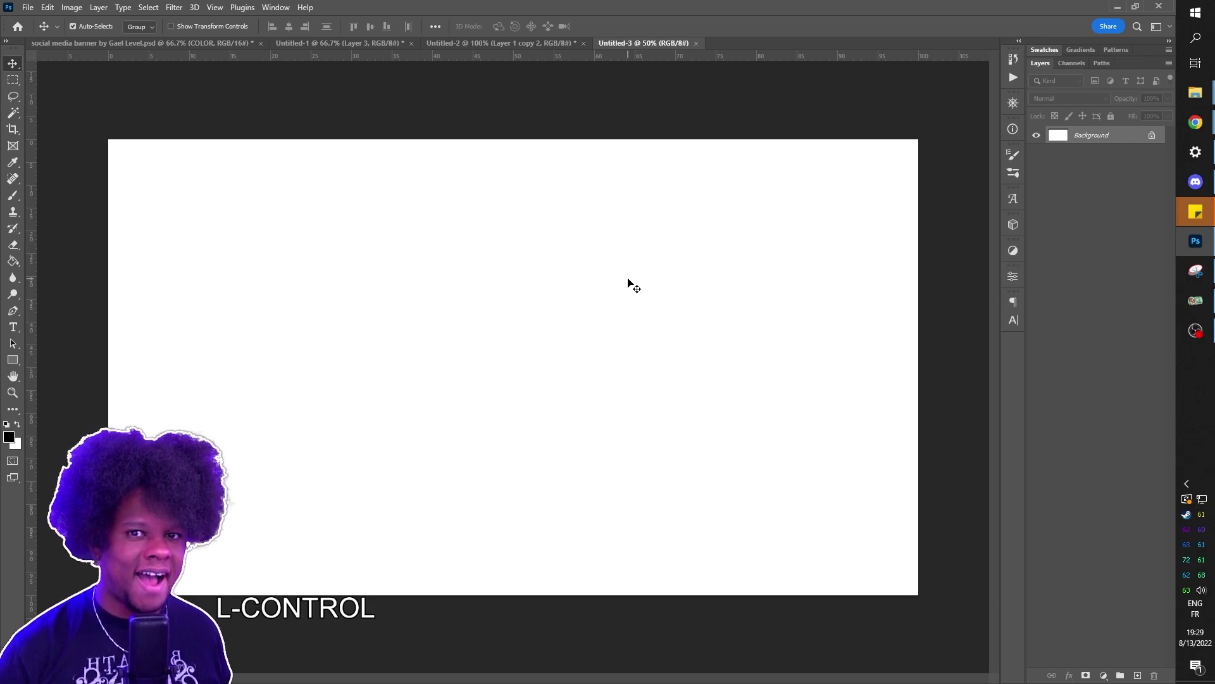
# Step: Paste the YouTube safe-area template onto a new layer and fill its top and bottom bands black
pyautogui.hotkey('ctrl', 'v')
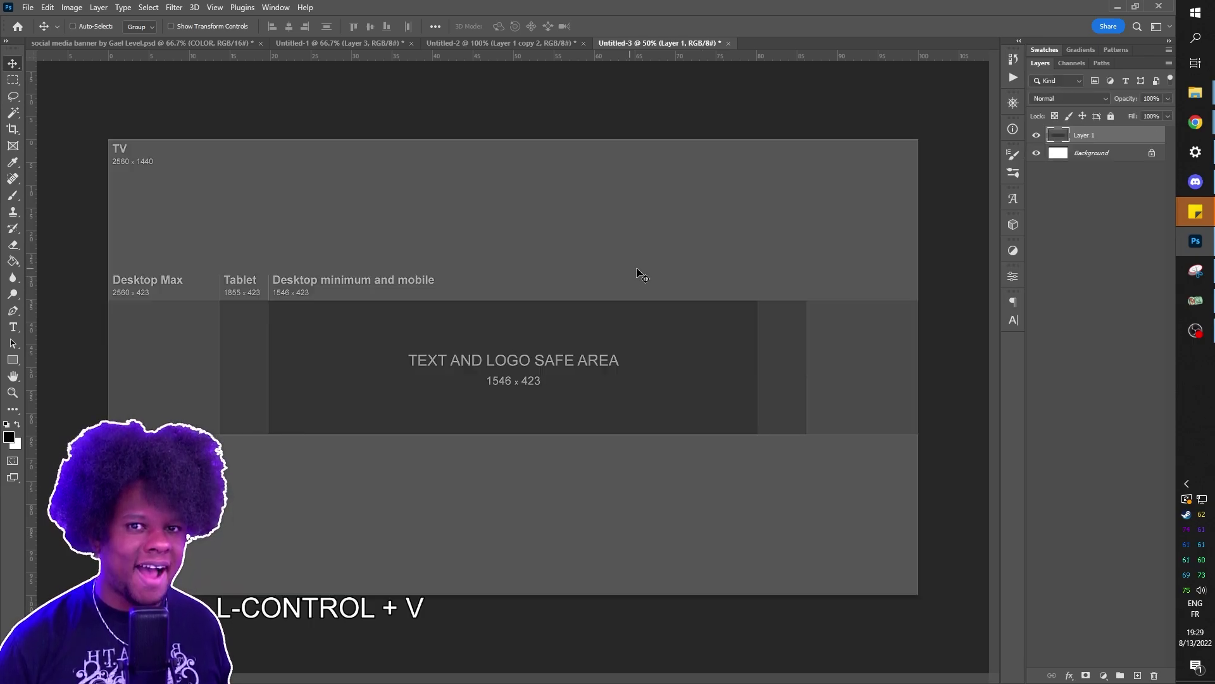
pyautogui.hotkey('ctrl', 'shift', 'alt', 'n')
pyautogui.press('m')
pyautogui.moveTo(108, 139); pyautogui.dragTo(1014, 301)
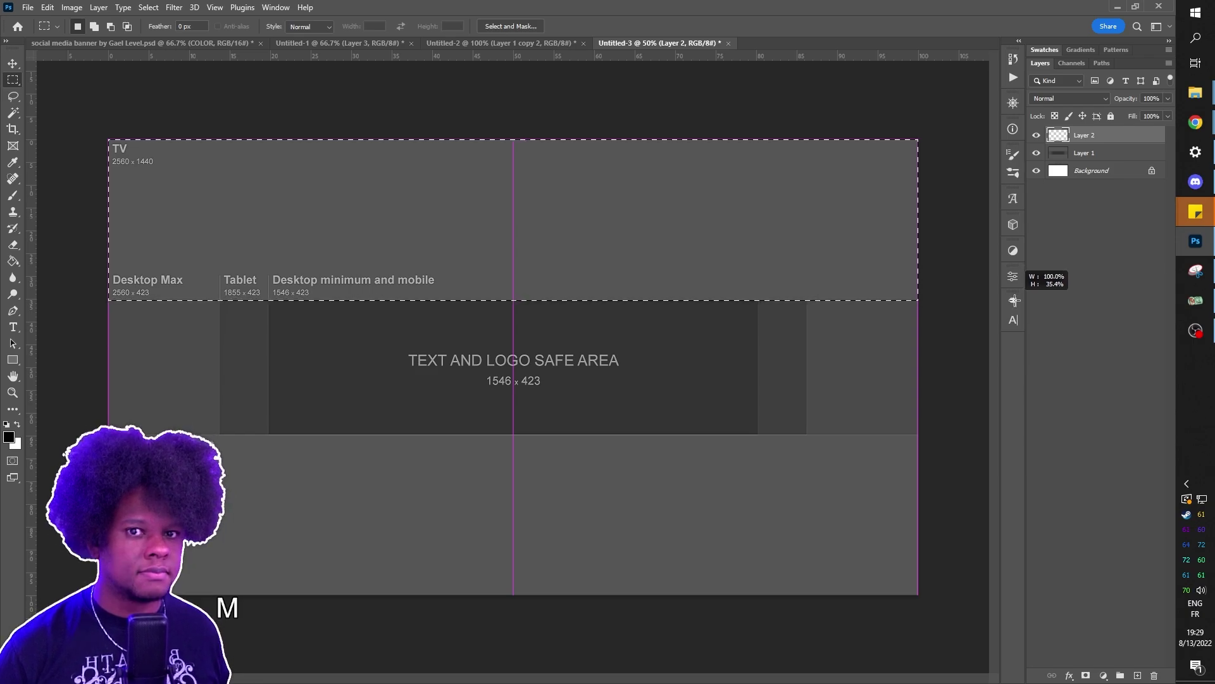
pyautogui.hotkey('alt', 'BackSpace')
pyautogui.moveTo(919, 594); pyautogui.dragTo(109, 434)
pyautogui.press('g')
pyautogui.click(570, 513)
pyautogui.hotkey('ctrl', 'z')
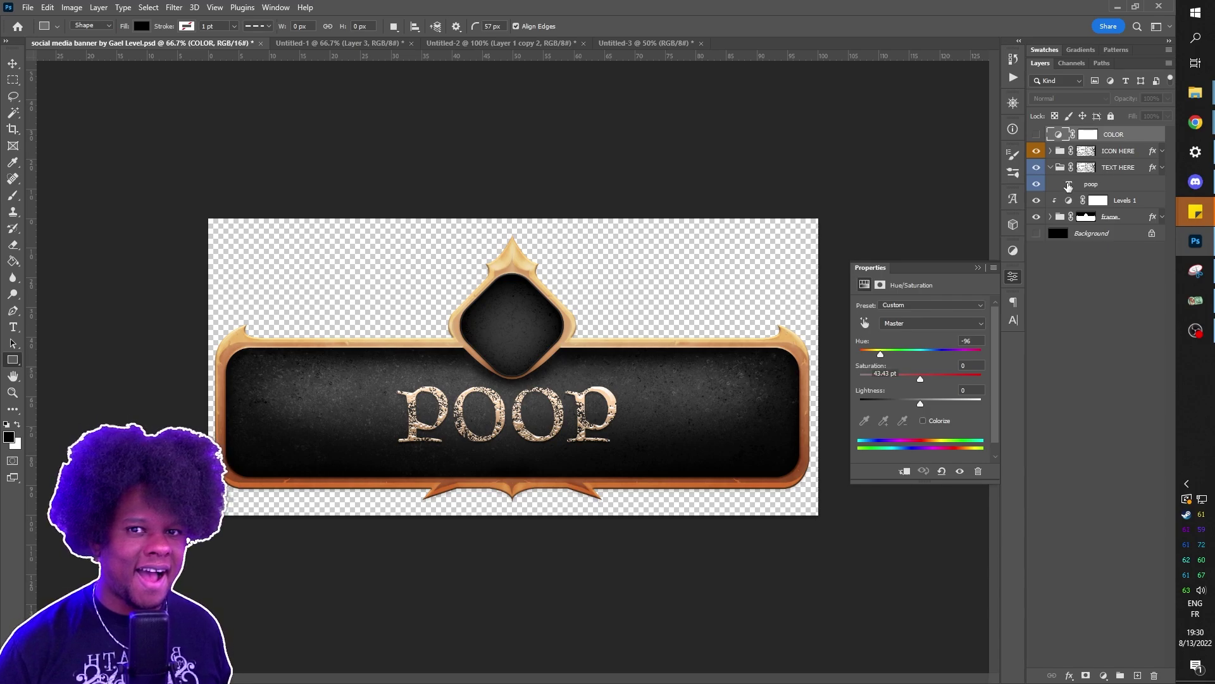
# Step: Retype the panel text as 'GAEL LEVEL' and turn the crown icon back on in the diamond
pyautogui.doubleClick(1068, 184)
pyautogui.write('GAEL ')
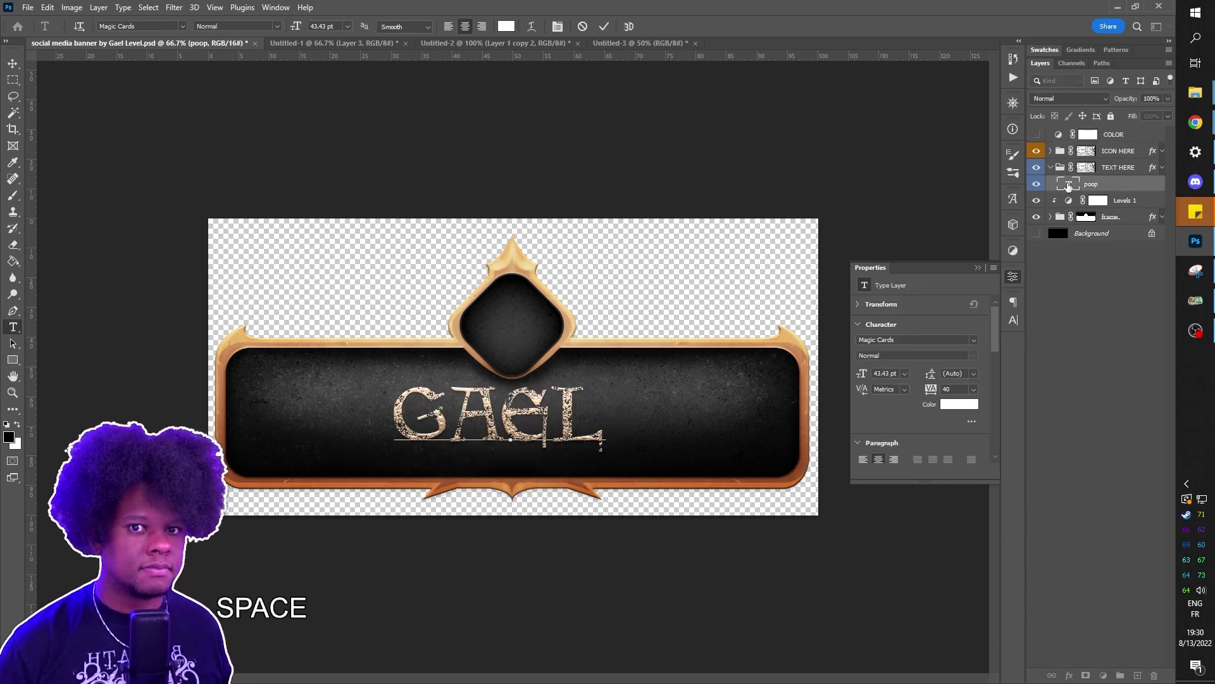
pyautogui.write('LEVEL')
pyautogui.click(1051, 151)
pyautogui.press('u')
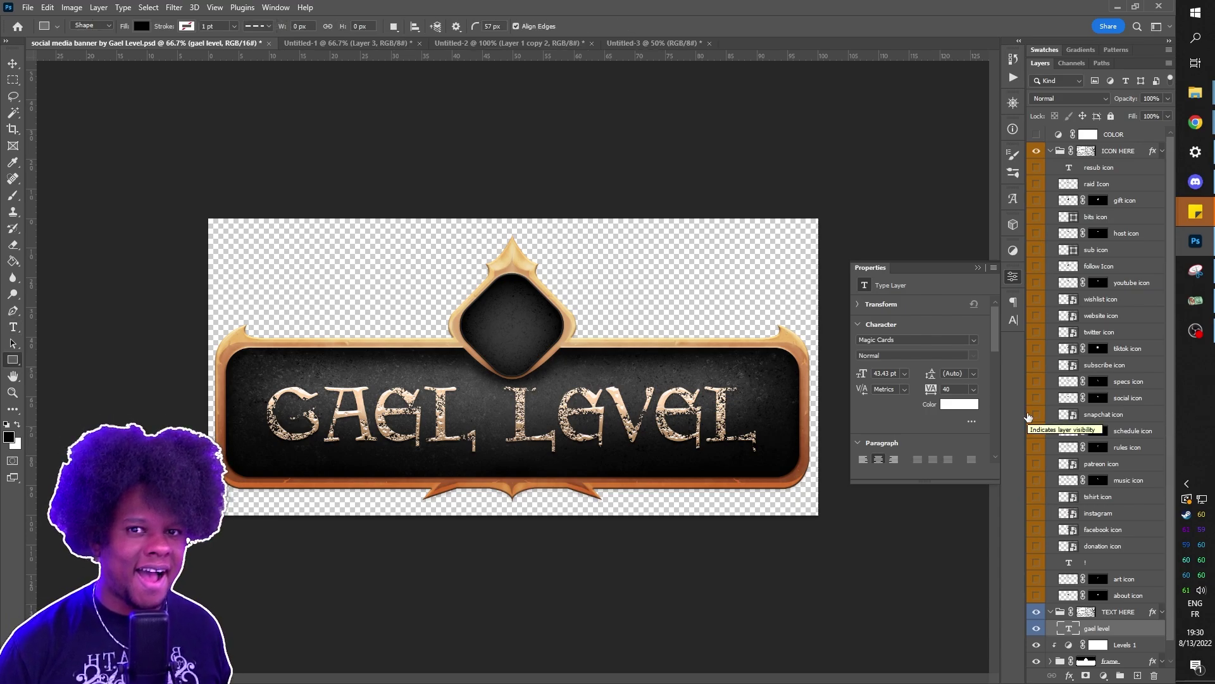
pyautogui.click(1036, 365)
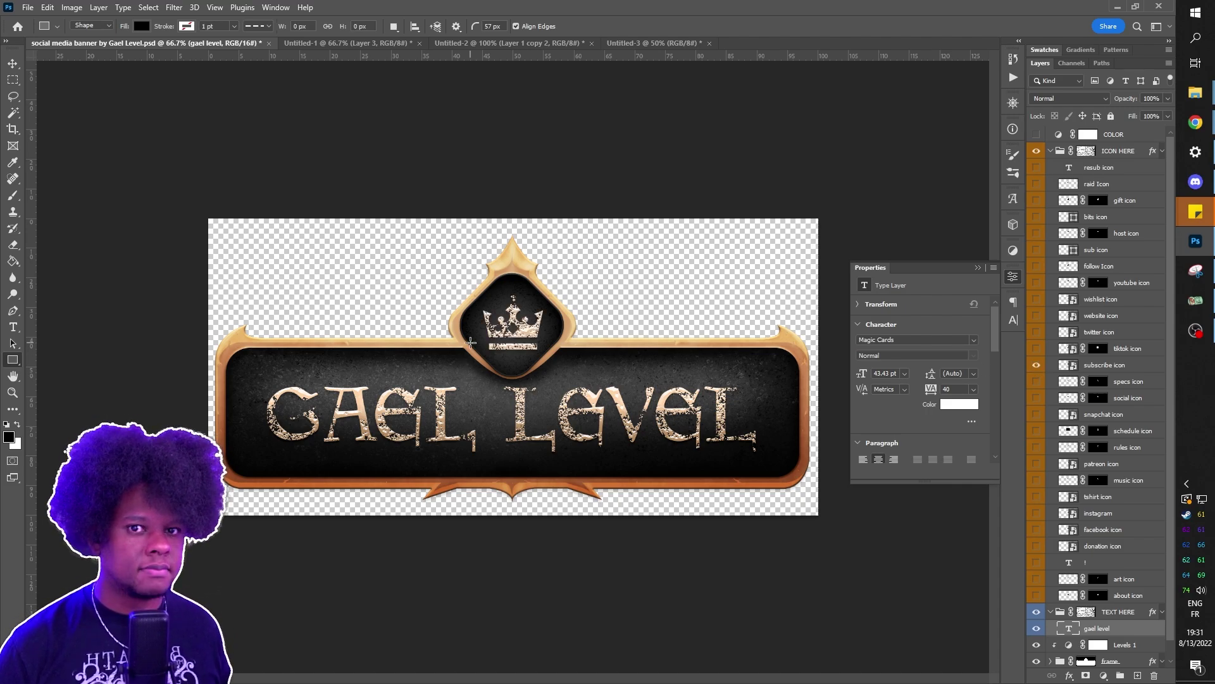
# Step: Copy the merged GAEL LEVEL panel into the Untitled-3 banner document as a new layer
pyautogui.hotkey('ctrl', 'a')
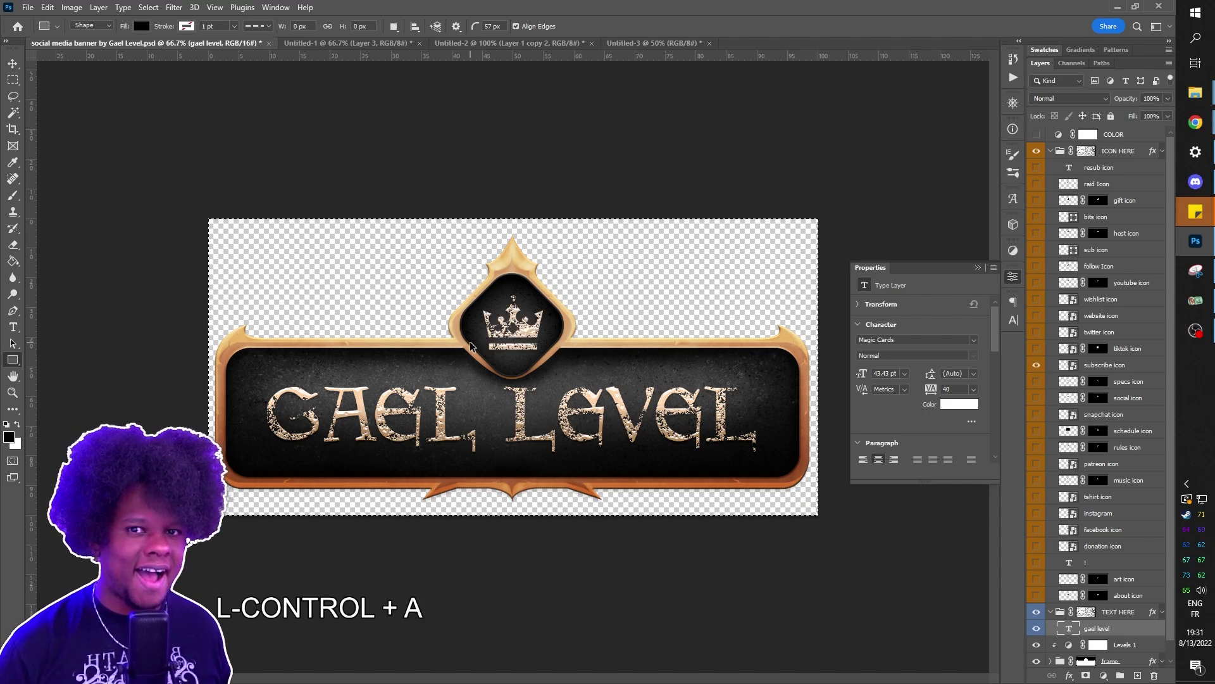
pyautogui.hotkey('ctrl', 'shift', 'c')
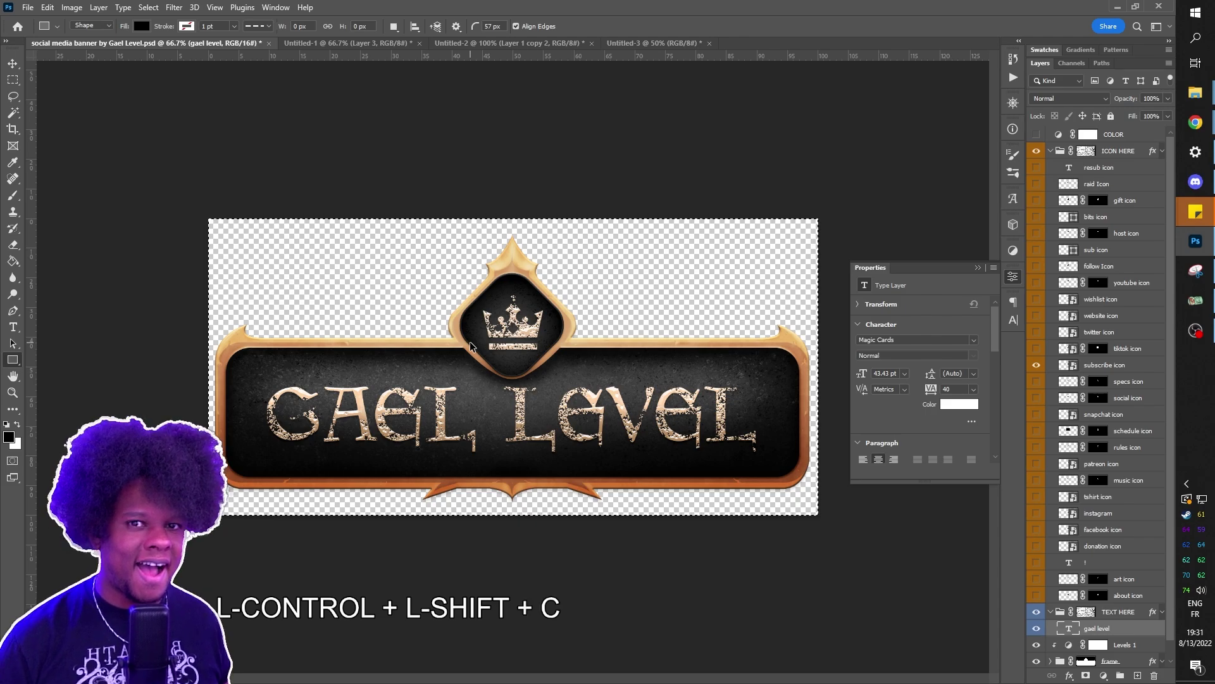
pyautogui.click(668, 44)
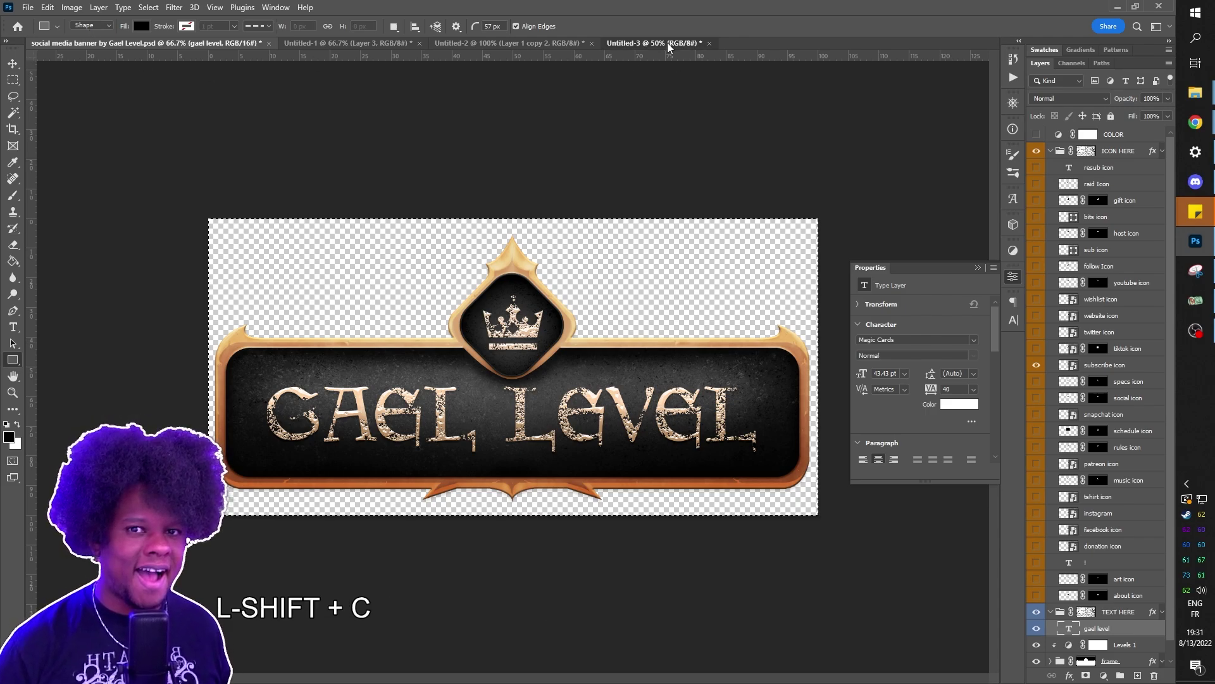
pyautogui.hotkey('ctrl', 'v')
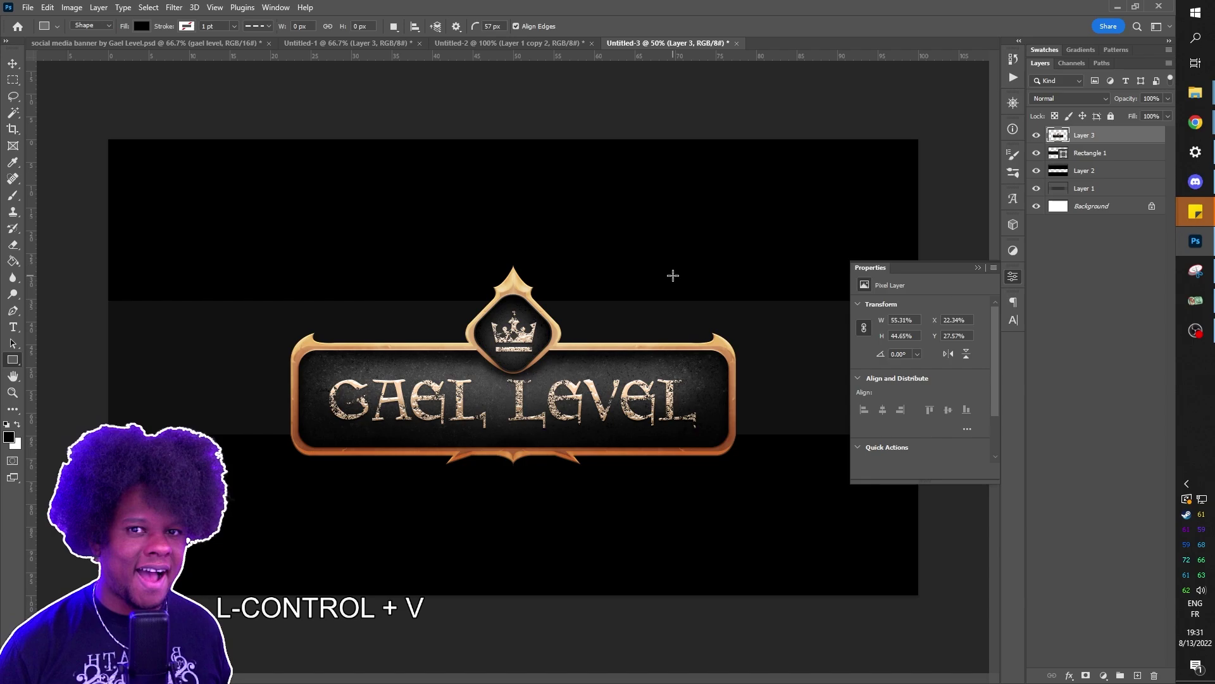
pyautogui.hotkey('ctrl', 't')
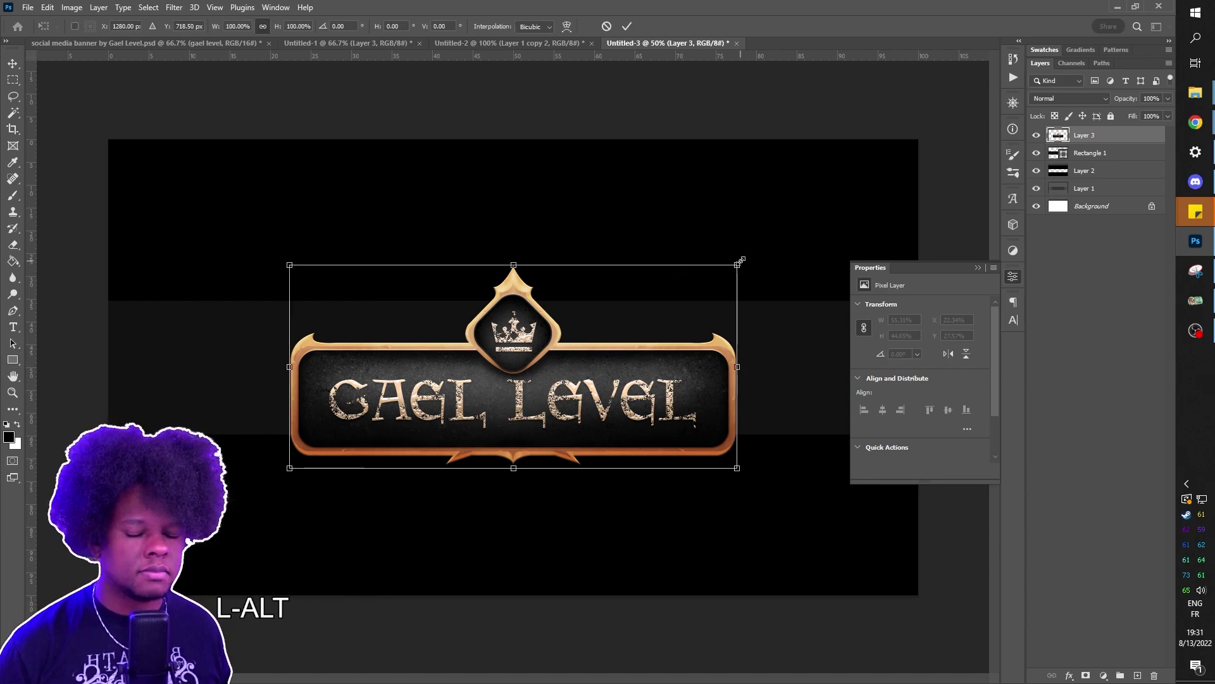
# Step: Scale the panel to about 56% around its centre and brighten the sparks with Levels
pyautogui.moveTo(741, 260); pyautogui.dragTo(654, 331)
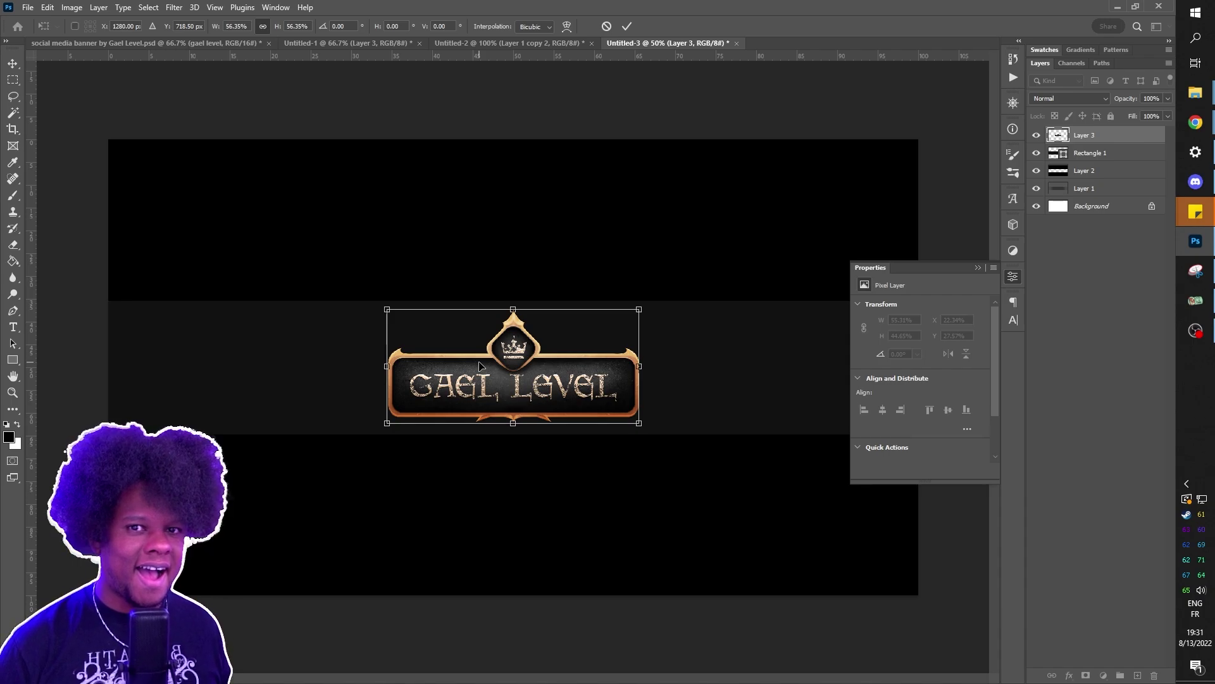
pyautogui.press('Return')
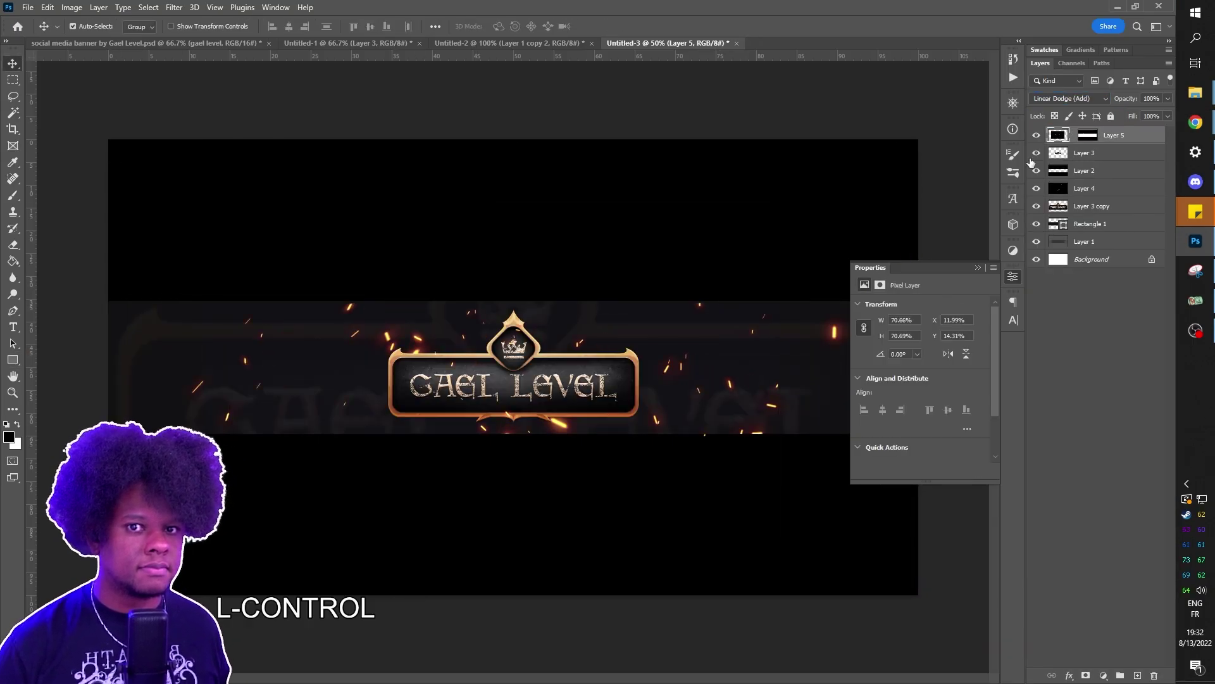
pyautogui.hotkey('ctrl', '-')
pyautogui.hotkey('ctrl', 'l')
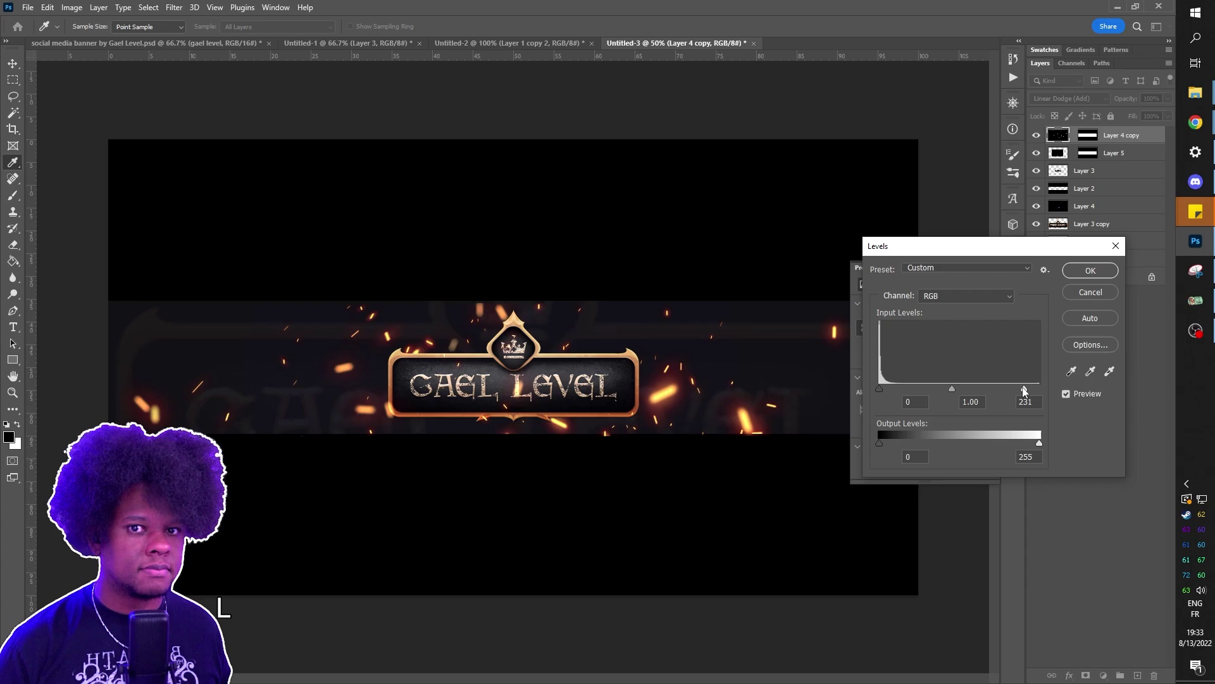
pyautogui.press('Return')
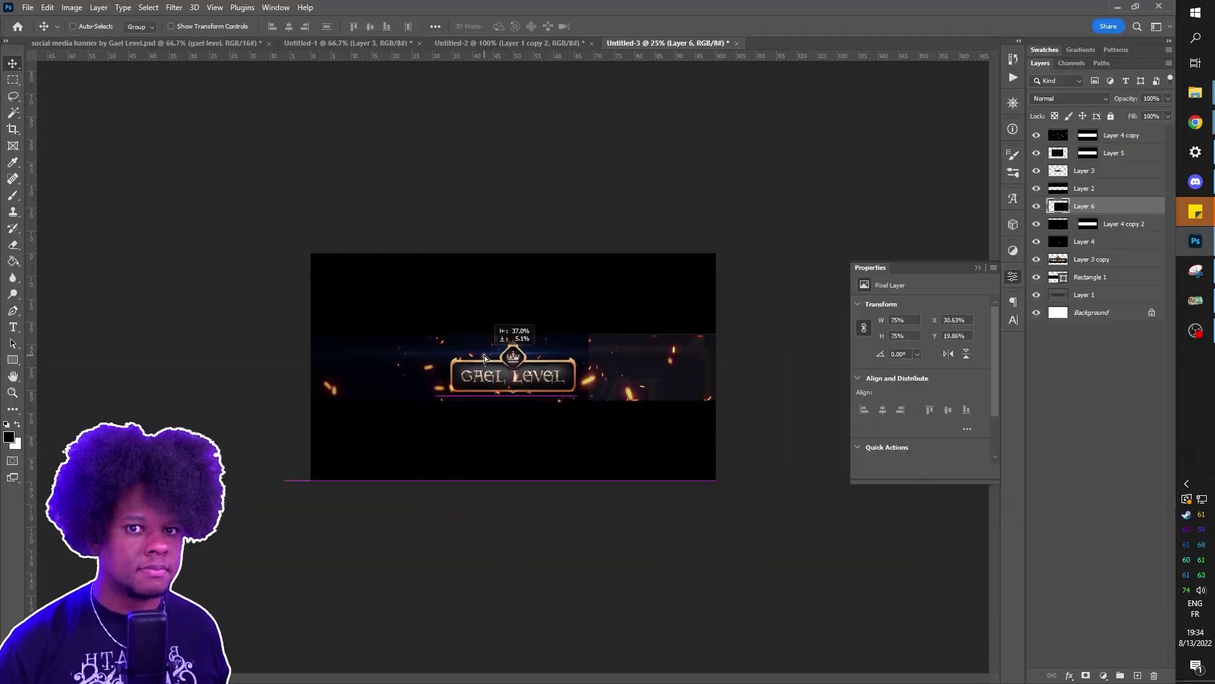
# Step: Stretch the copied glow layer across the banner, then select the Layer 7 light layer
pyautogui.hotkey('ctrl', 't')
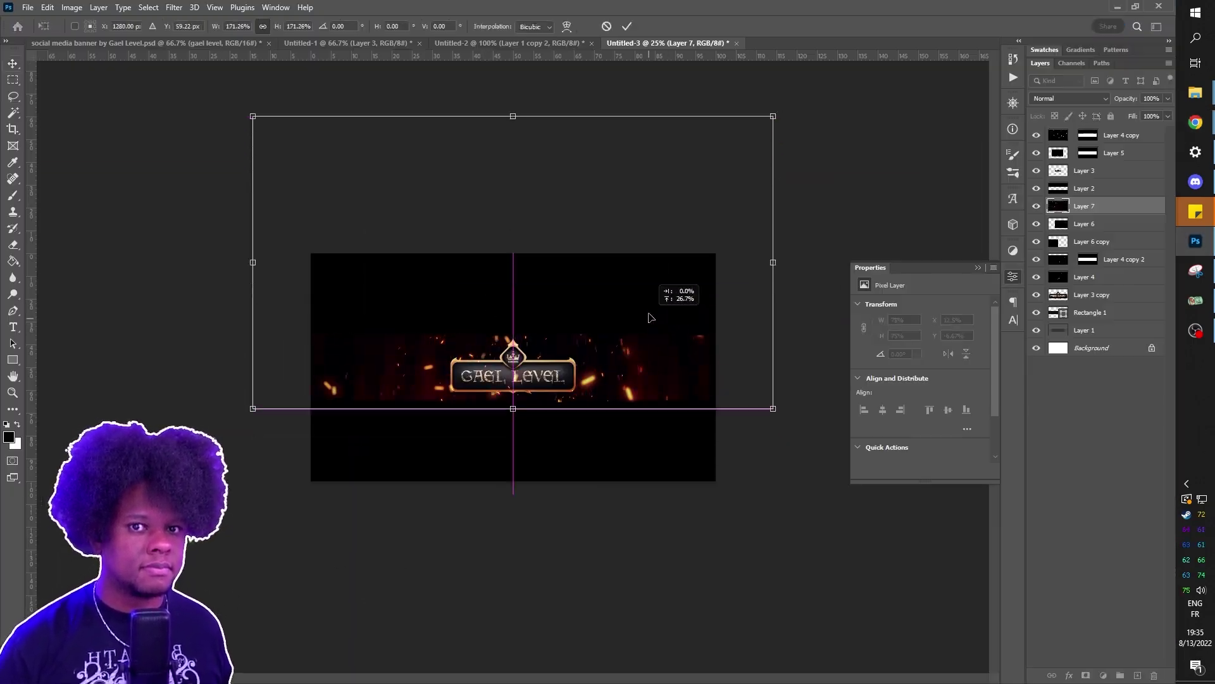
pyautogui.click(1114, 349)
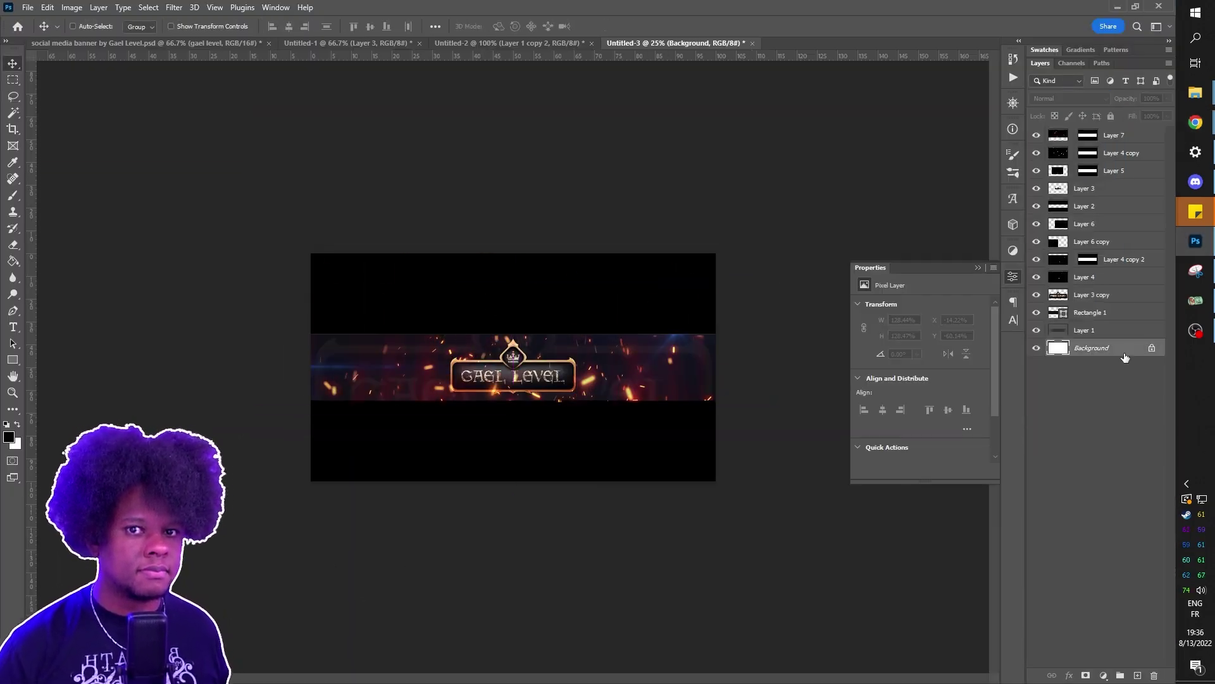
pyautogui.click(1114, 135)
pyautogui.hotkey('ctrl', '+')
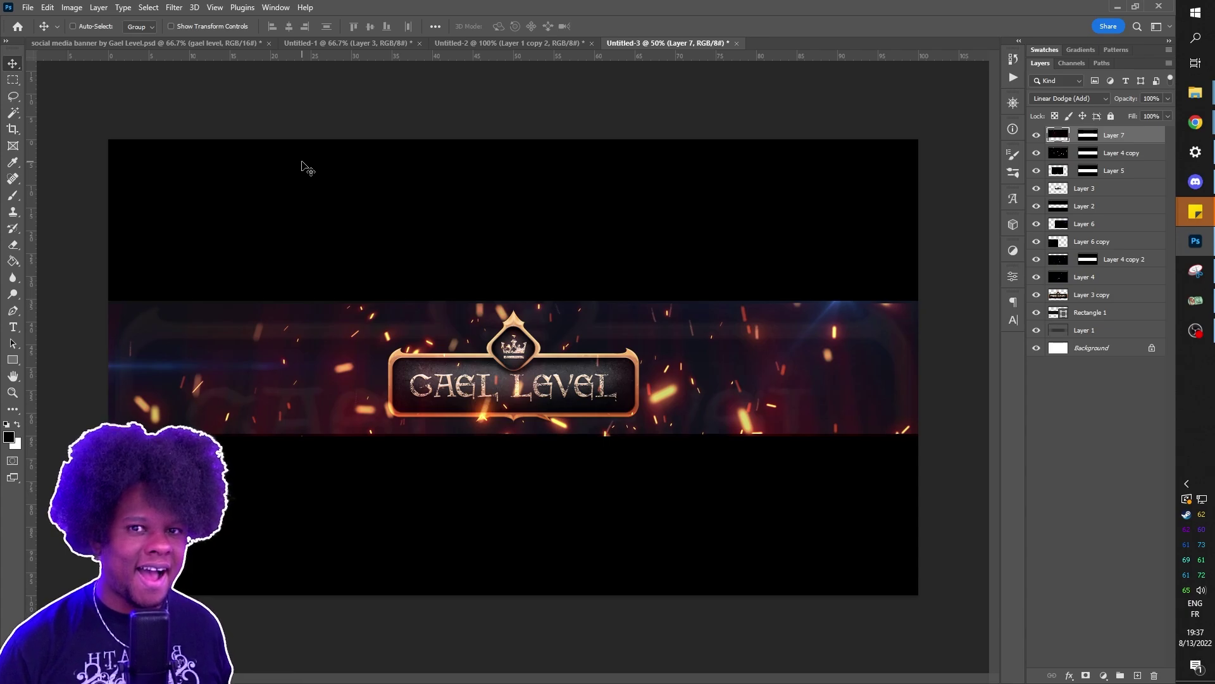